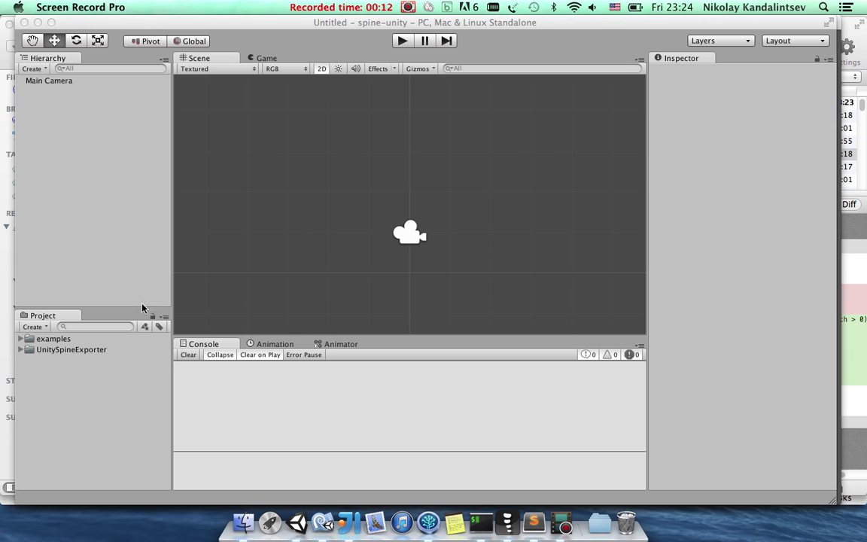
Bring the Unity editor with the spine-unity project to the front.
{"action": "left_click", "coordinate": [113, 348]}
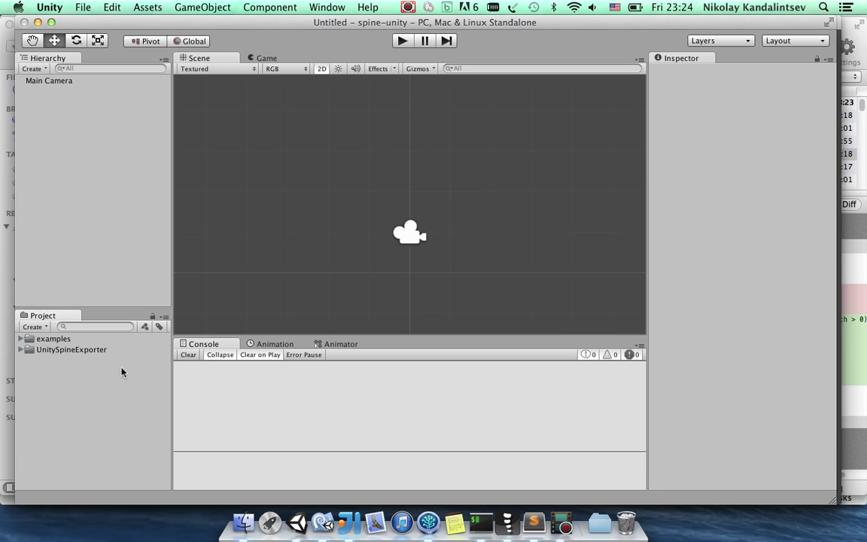
Create a new Unity project at workspace/unity/test_unity_spine with 2D defaults.
{"action": "left_click", "coordinate": [80, 9]}
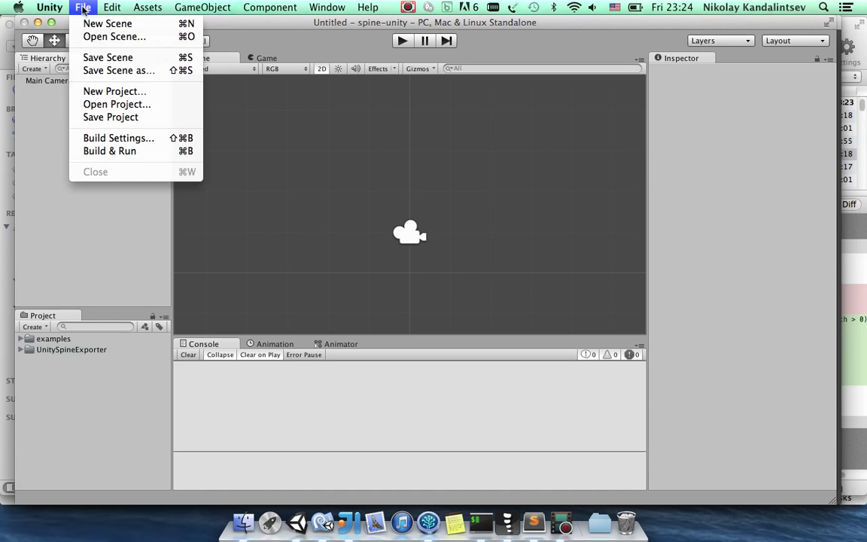
{"action": "left_click", "coordinate": [114, 91]}
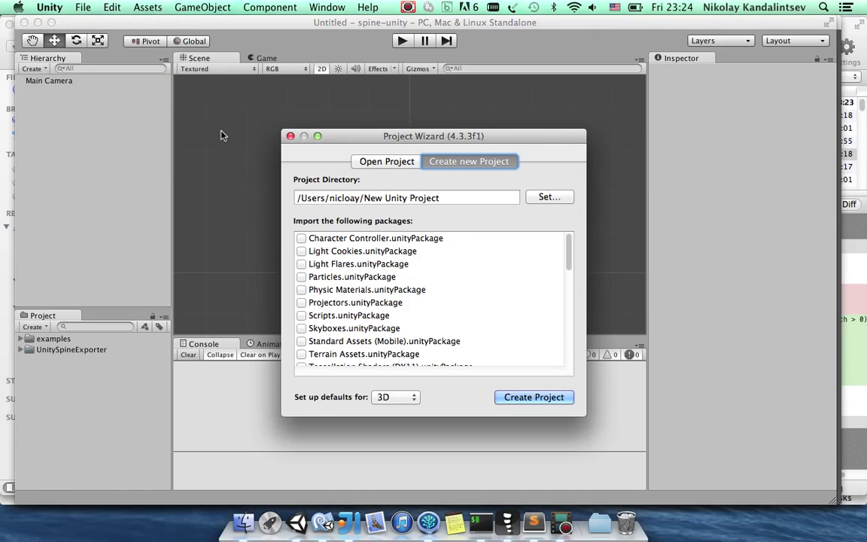
{"action": "left_click_drag", "start_coordinate": [363, 198], "coordinate": [526, 199]}
{"action": "type", "text": "workspace/unity/test_unity_spine"}
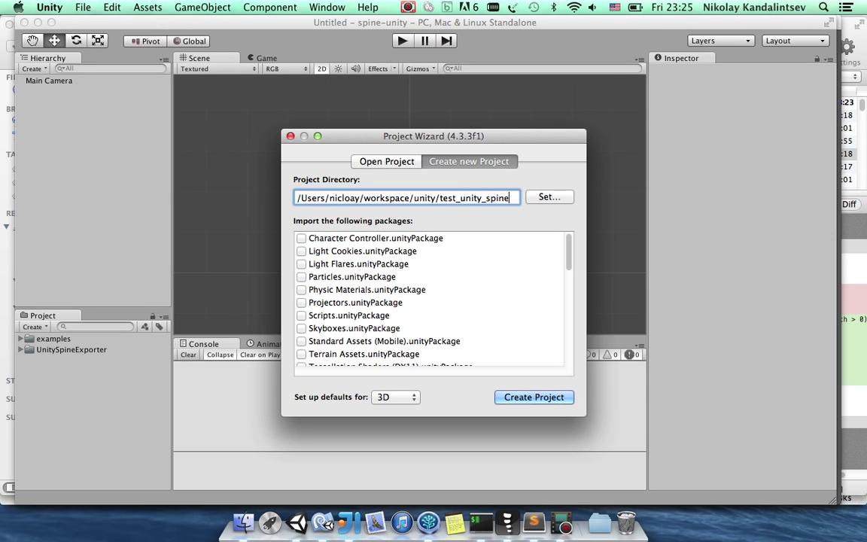
{"action": "left_click", "coordinate": [397, 396]}
{"action": "left_click", "coordinate": [399, 408]}
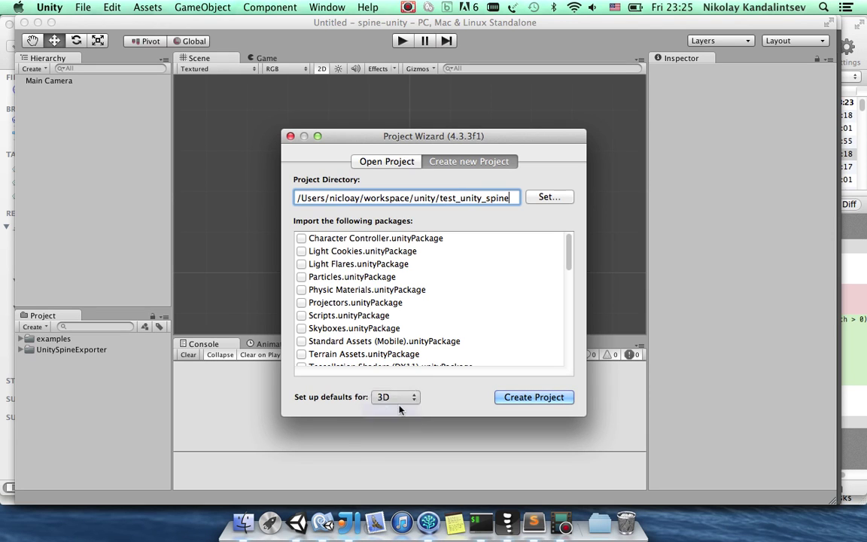
{"action": "left_click", "coordinate": [518, 399]}
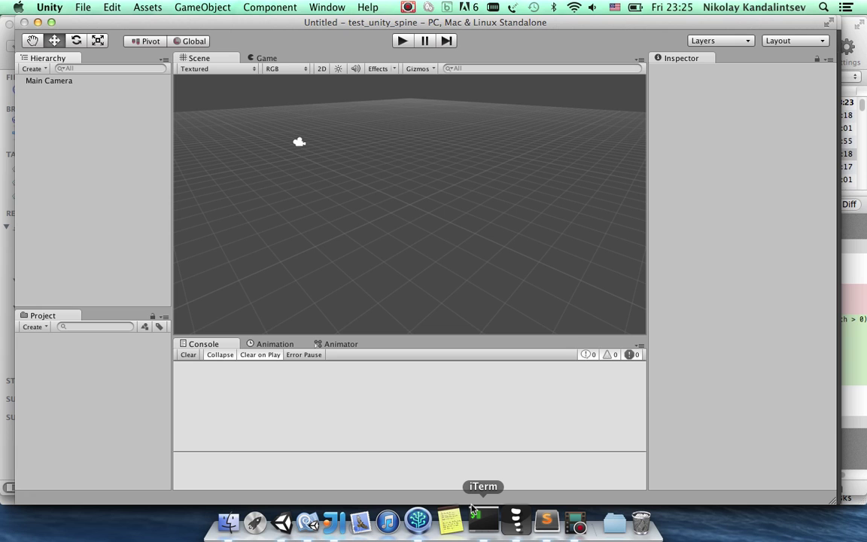
Launch Firefox from Spotlight and load the GitHub site.
{"action": "key", "text": "super+space"}
{"action": "type", "text": "re"}
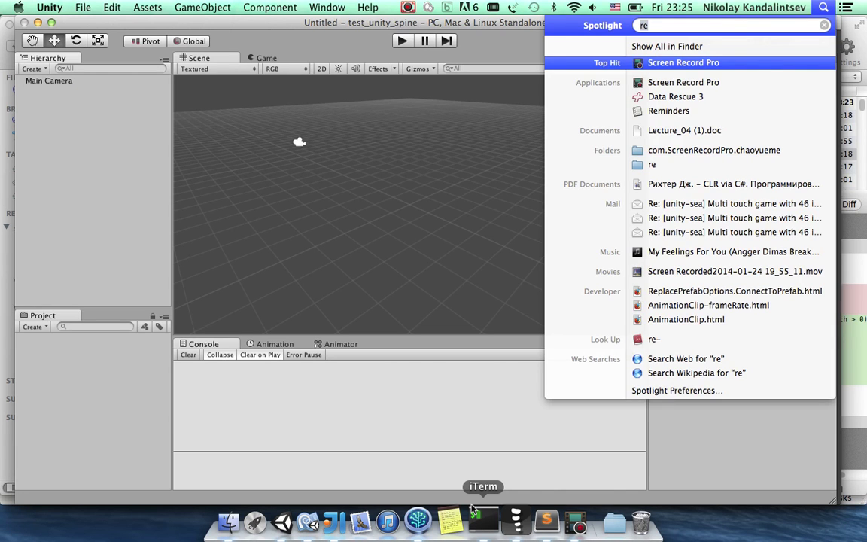
{"action": "key", "text": "BackSpace"}
{"action": "key", "text": "BackSpace"}
{"action": "type", "text": "fire"}
{"action": "key", "text": "Return"}
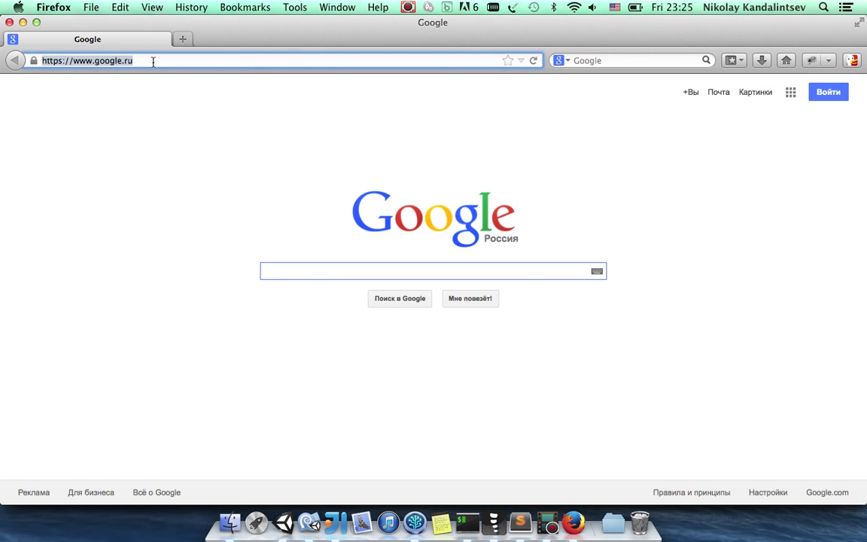
{"action": "type", "text": "github.com"}
{"action": "key", "text": "Return"}
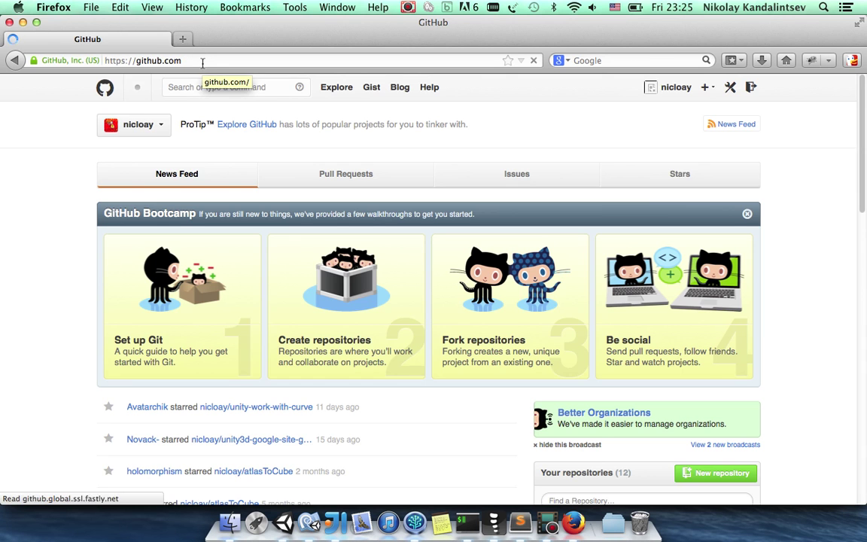
Save SpineUnityExporter_beta1f2.unitypackage from the spine-runtimes latest release.
{"action": "scroll", "coordinate": [459, 297], "scroll_direction": "down", "scroll_amount": 4}
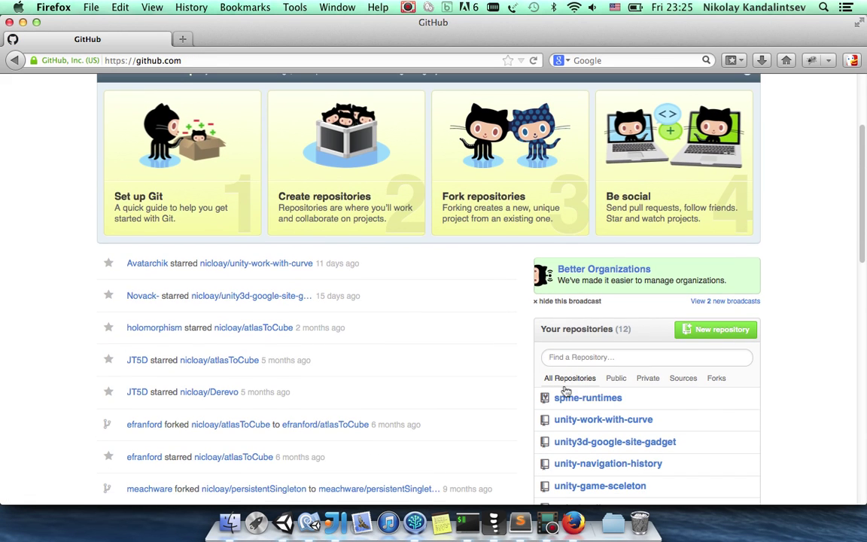
{"action": "left_click", "coordinate": [582, 398]}
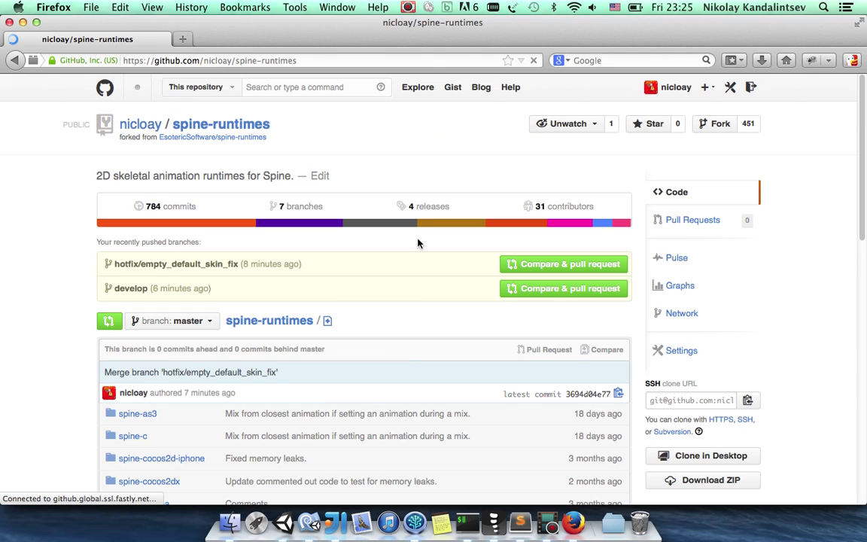
{"action": "left_click", "coordinate": [423, 210]}
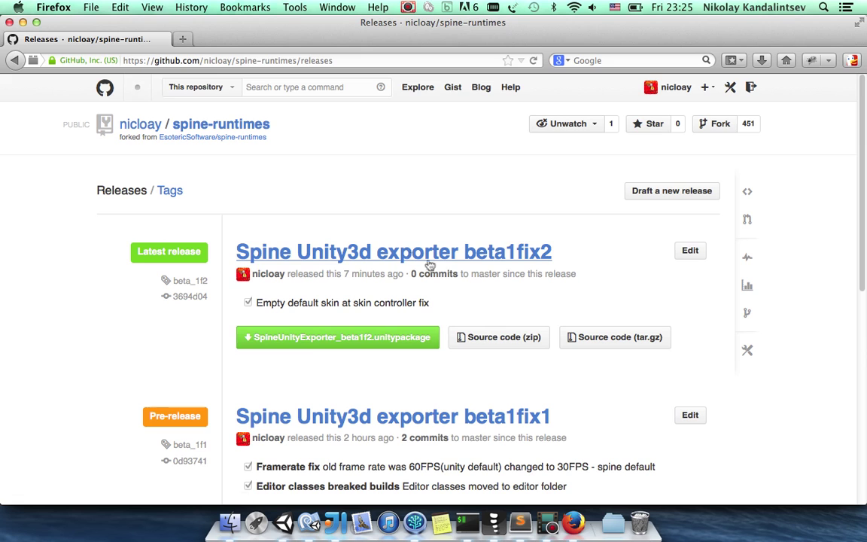
{"action": "left_click", "coordinate": [313, 342]}
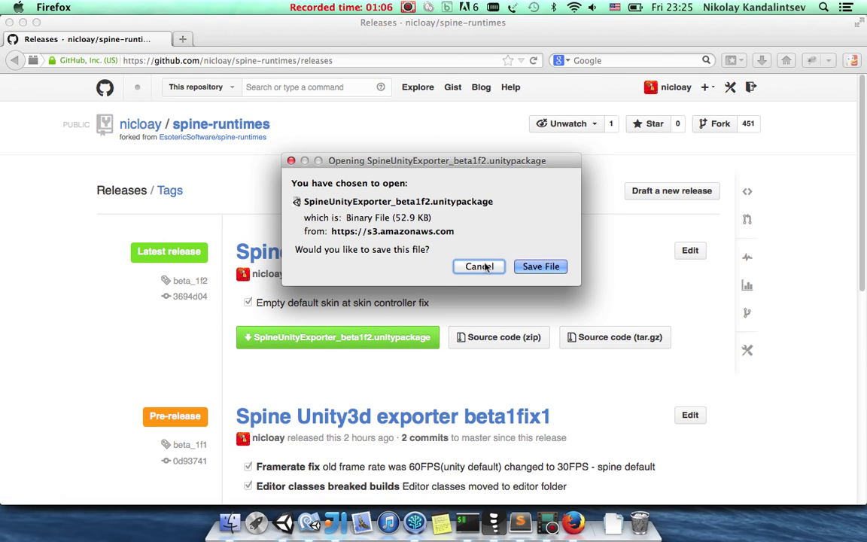
{"action": "left_click", "coordinate": [524, 268]}
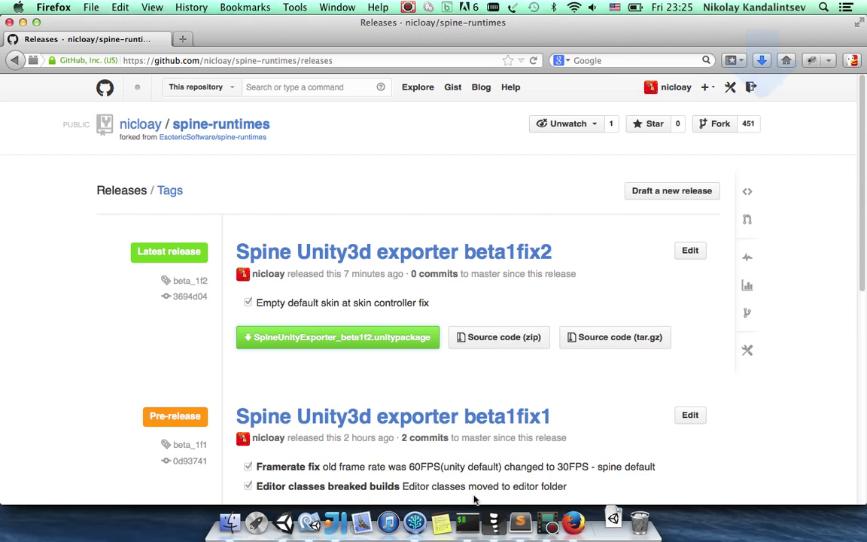
Import all files of the downloaded SpineUnityExporter package into the Unity project.
{"action": "left_click", "coordinate": [274, 520]}
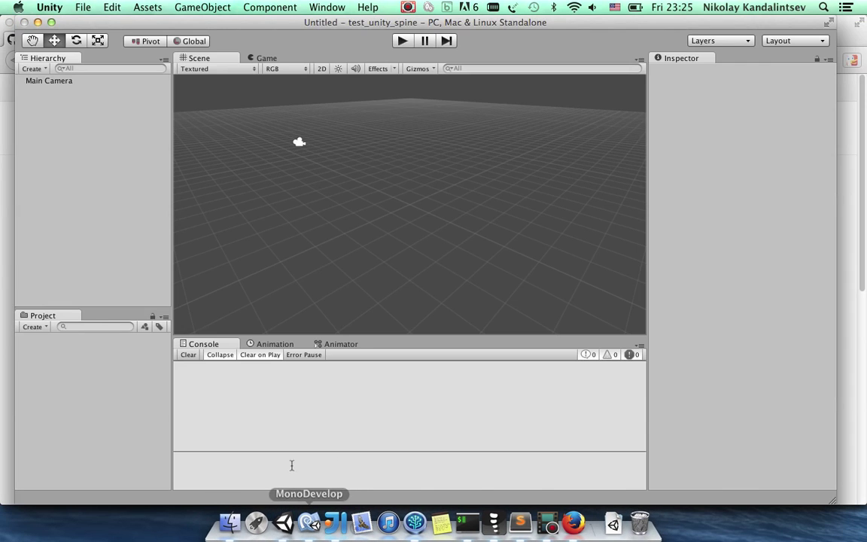
{"action": "left_click", "coordinate": [617, 521]}
{"action": "left_click_drag", "start_coordinate": [616, 484], "coordinate": [132, 395]}
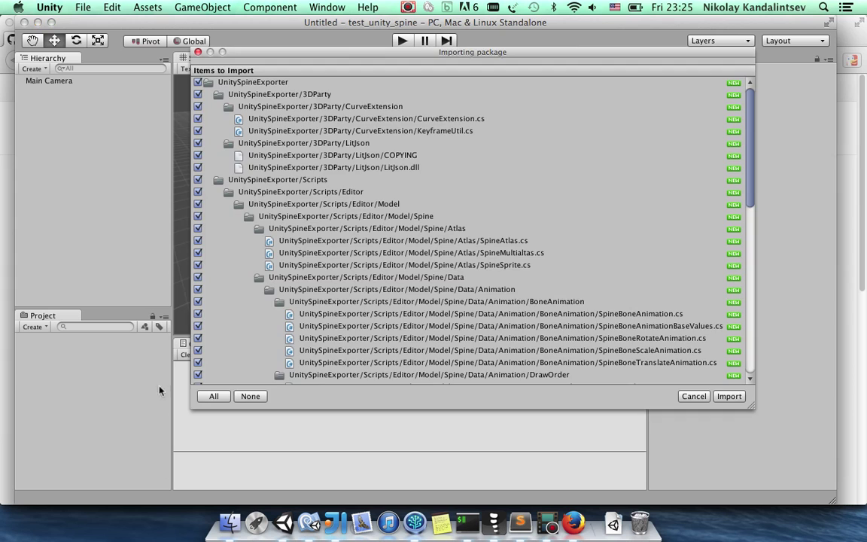
{"action": "left_click", "coordinate": [721, 398]}
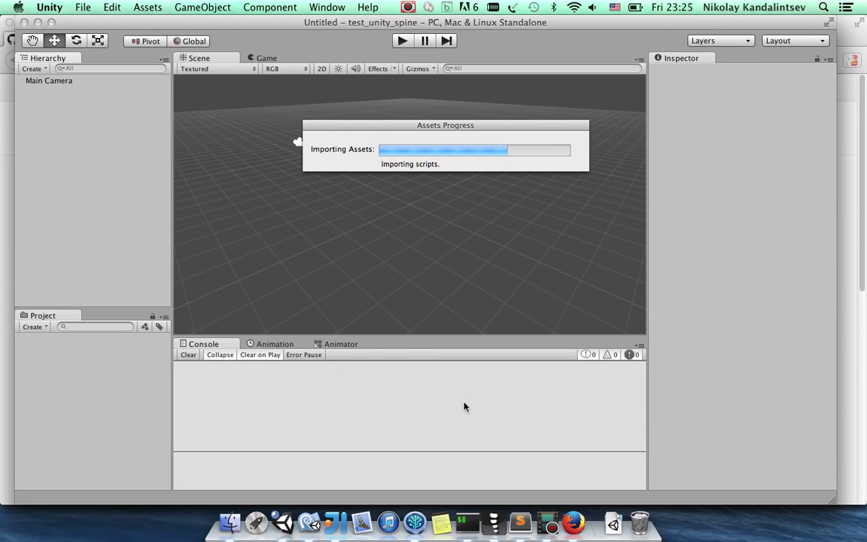
{"action": "left_click", "coordinate": [233, 520]}
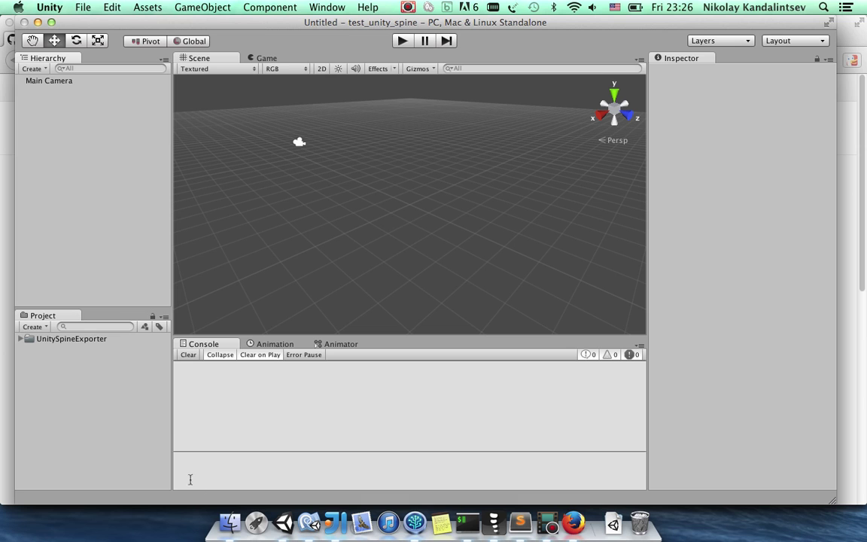
Copy the rabbit, snow, snowman and tree folders from winter_pack into Unity's Project panel.
{"action": "left_click", "coordinate": [230, 521]}
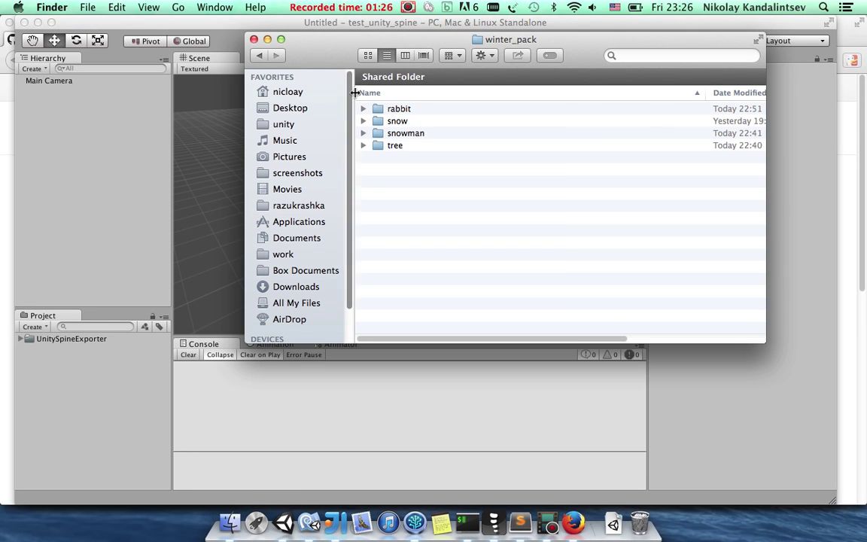
{"action": "left_click", "coordinate": [404, 109]}
{"action": "left_click", "coordinate": [395, 145], "text": "shift"}
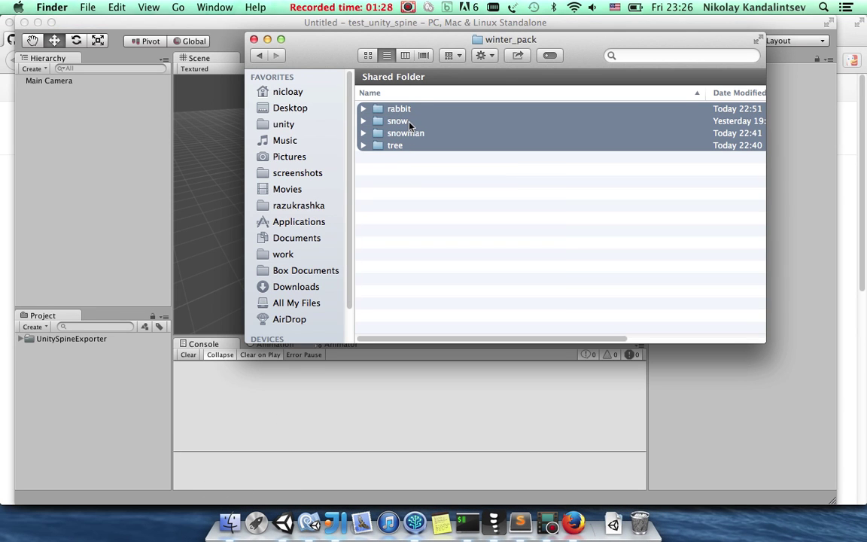
{"action": "left_click_drag", "start_coordinate": [398, 121], "coordinate": [101, 373]}
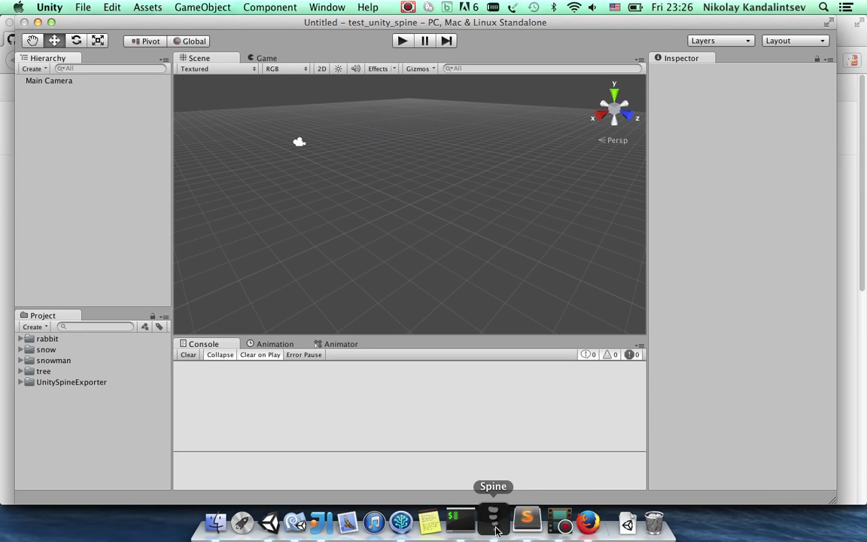
{"action": "left_click", "coordinate": [494, 520]}
Open tree.spine from unity/test_unity_spine/Assets/tree in Spine.
{"action": "left_click", "coordinate": [47, 40]}
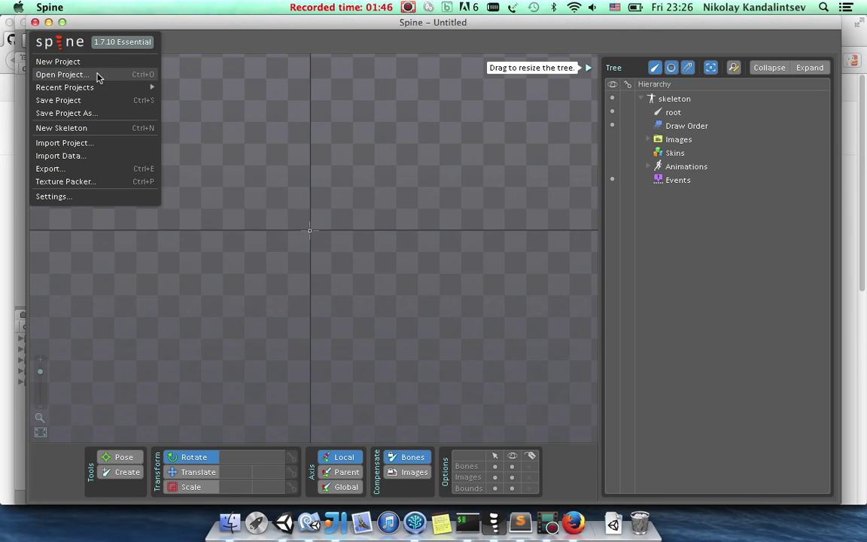
{"action": "mouse_move", "coordinate": [96, 91]}
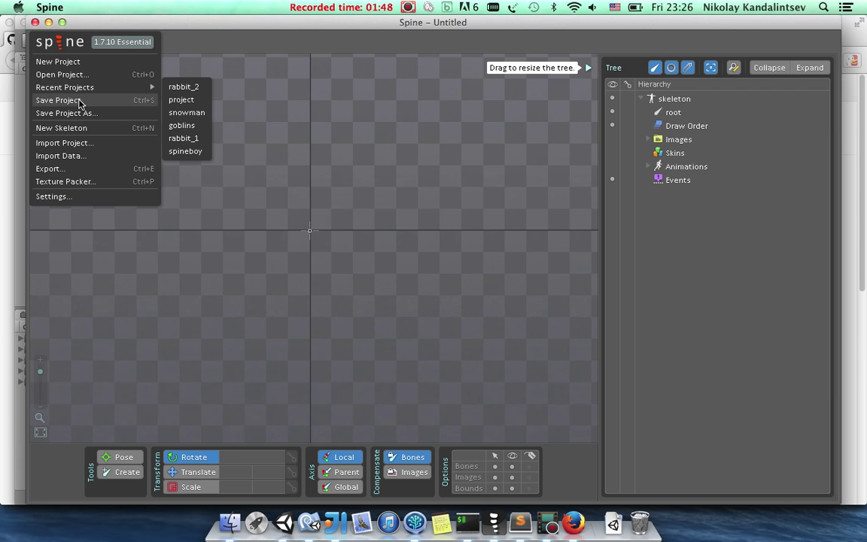
{"action": "left_click", "coordinate": [79, 74]}
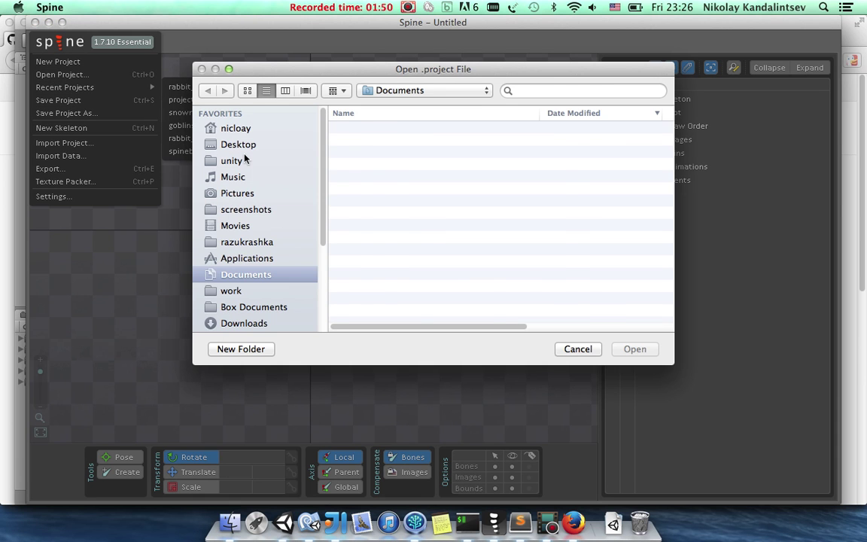
{"action": "left_click", "coordinate": [239, 161]}
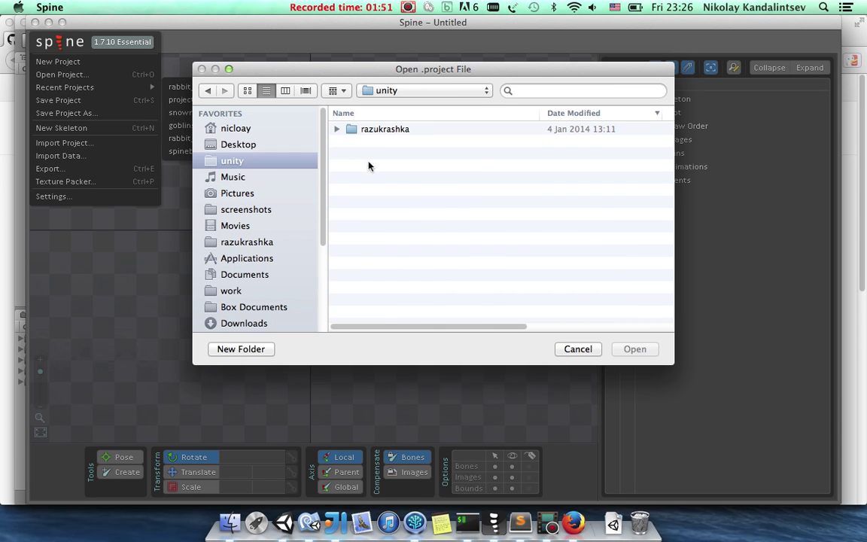
{"action": "double_click", "coordinate": [397, 129]}
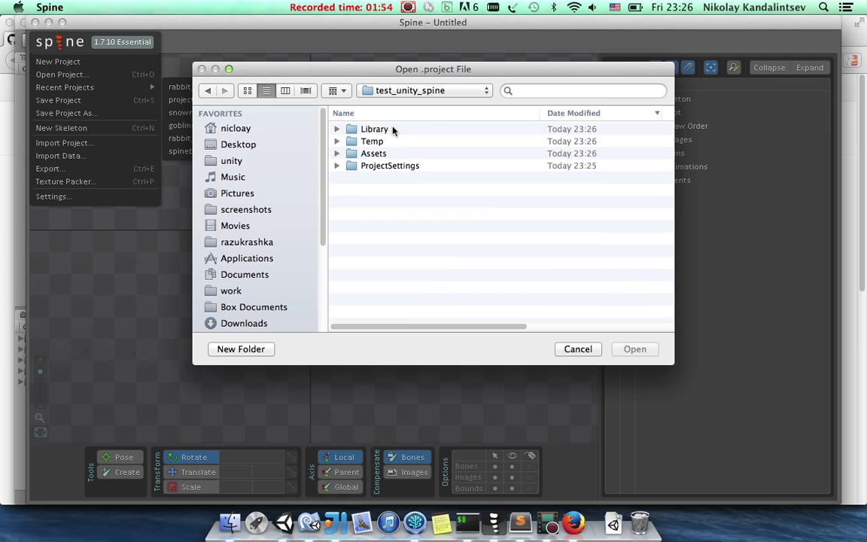
{"action": "double_click", "coordinate": [368, 154]}
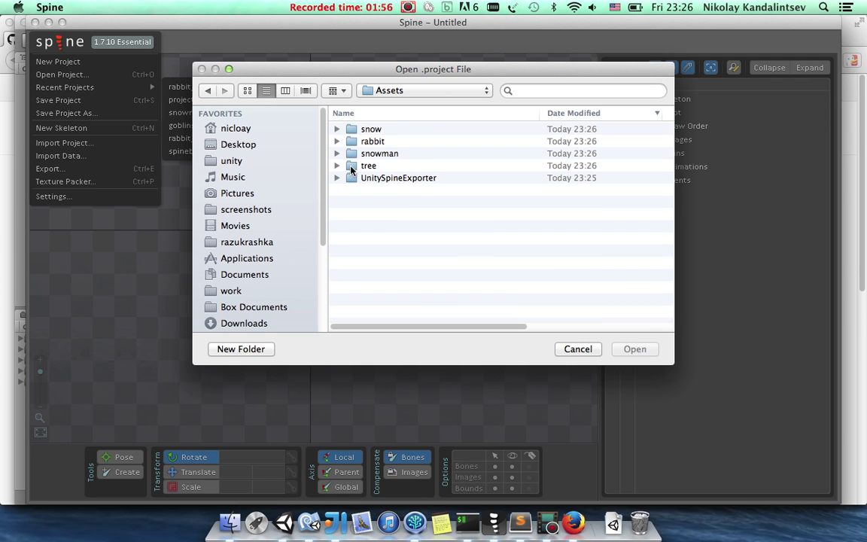
{"action": "left_click", "coordinate": [338, 165]}
{"action": "double_click", "coordinate": [387, 189]}
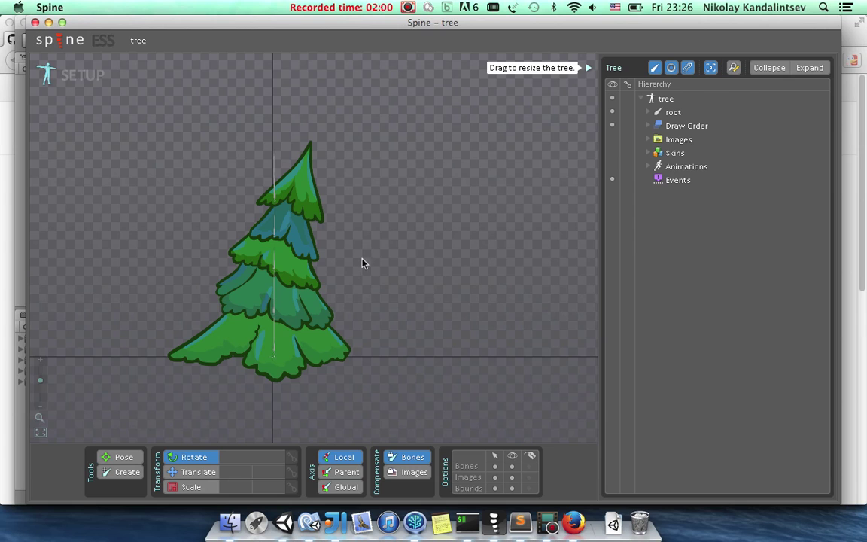
Preview the tree's skins and settle on the bare tree3 skin.
{"action": "left_click", "coordinate": [649, 154]}
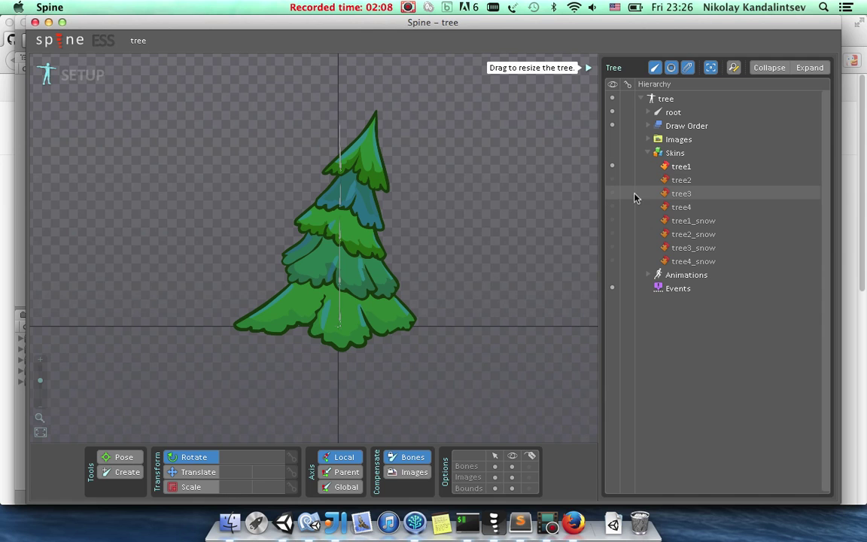
{"action": "left_click", "coordinate": [613, 180]}
{"action": "left_click", "coordinate": [613, 193]}
{"action": "left_click", "coordinate": [613, 207]}
{"action": "left_click", "coordinate": [613, 235]}
{"action": "left_click", "coordinate": [612, 248]}
{"action": "left_click", "coordinate": [613, 220]}
{"action": "left_click", "coordinate": [612, 207]}
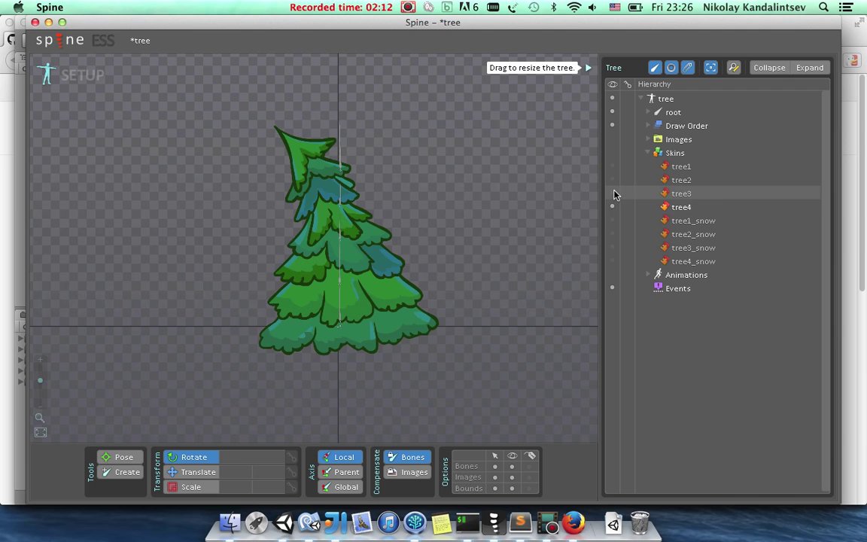
{"action": "left_click", "coordinate": [613, 194]}
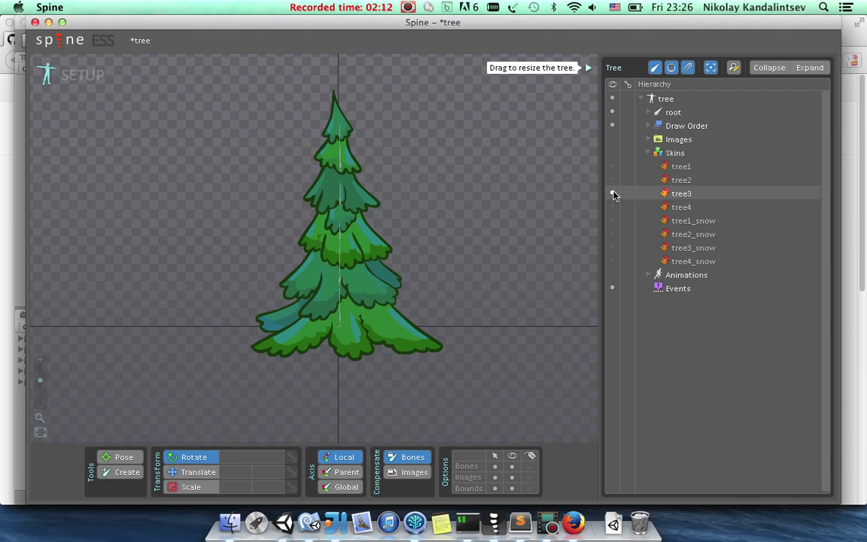
In Animate mode, play the tree animation once and stop it.
{"action": "left_click", "coordinate": [649, 275]}
{"action": "left_click", "coordinate": [59, 73]}
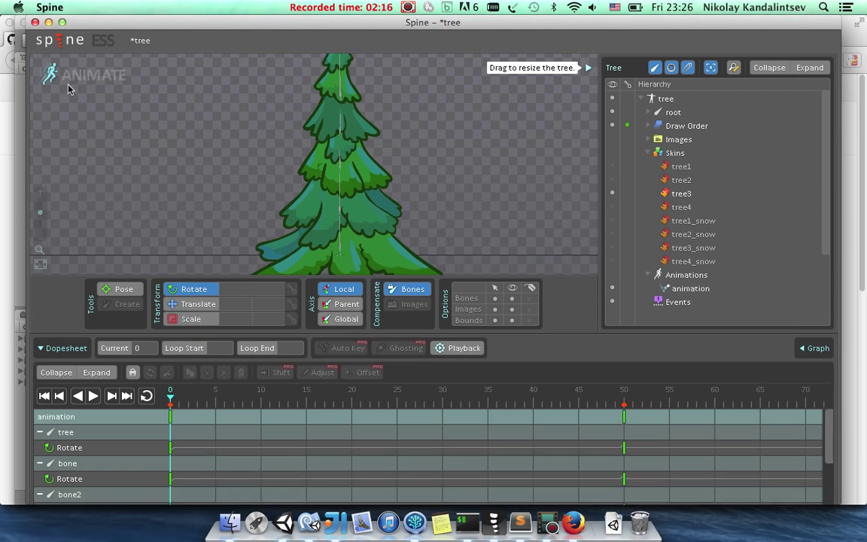
{"action": "left_click", "coordinate": [114, 363]}
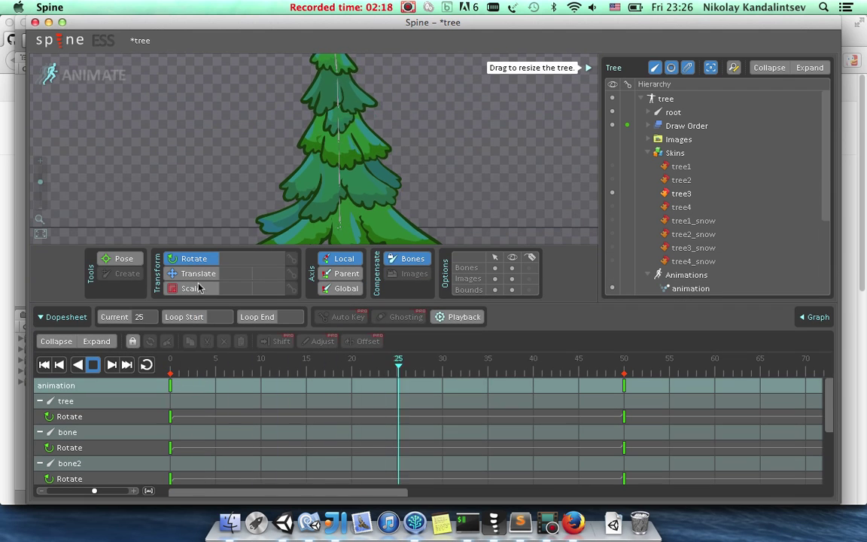
{"action": "left_click", "coordinate": [92, 364]}
{"action": "left_click", "coordinate": [53, 45]}
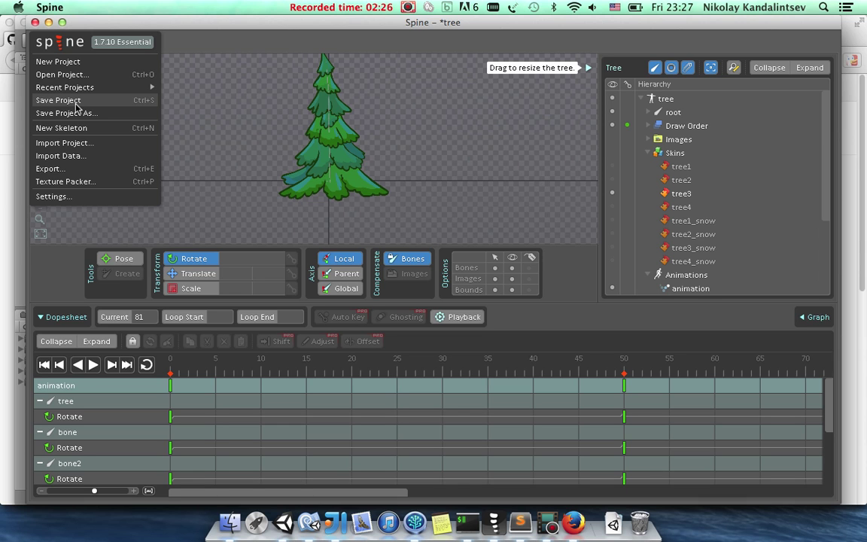
Export the tree as JSON with a packed texture atlas, keeping the tree output folder.
{"action": "left_click", "coordinate": [79, 169]}
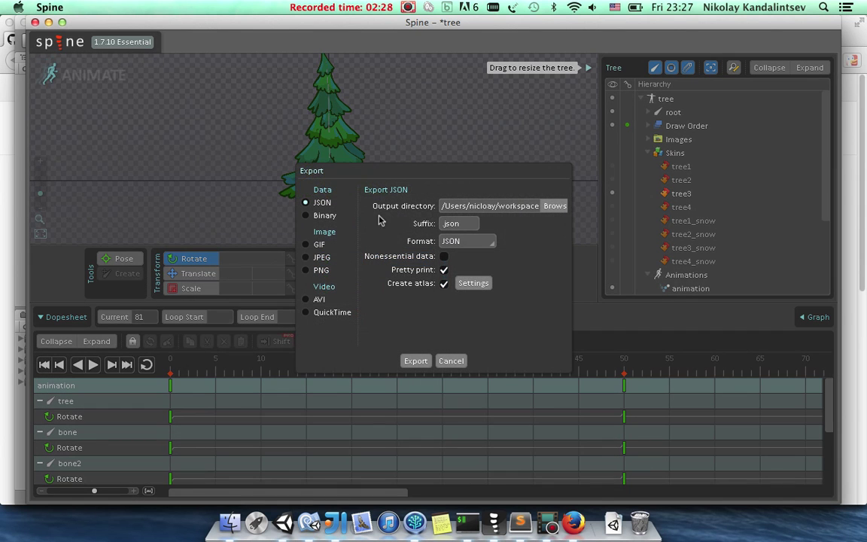
{"action": "left_click", "coordinate": [473, 284]}
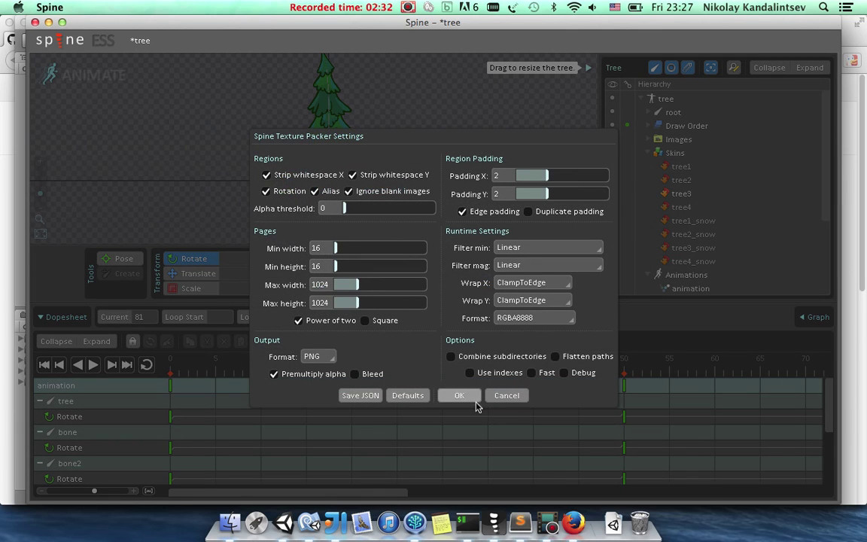
{"action": "left_click", "coordinate": [456, 392]}
{"action": "left_click", "coordinate": [492, 397]}
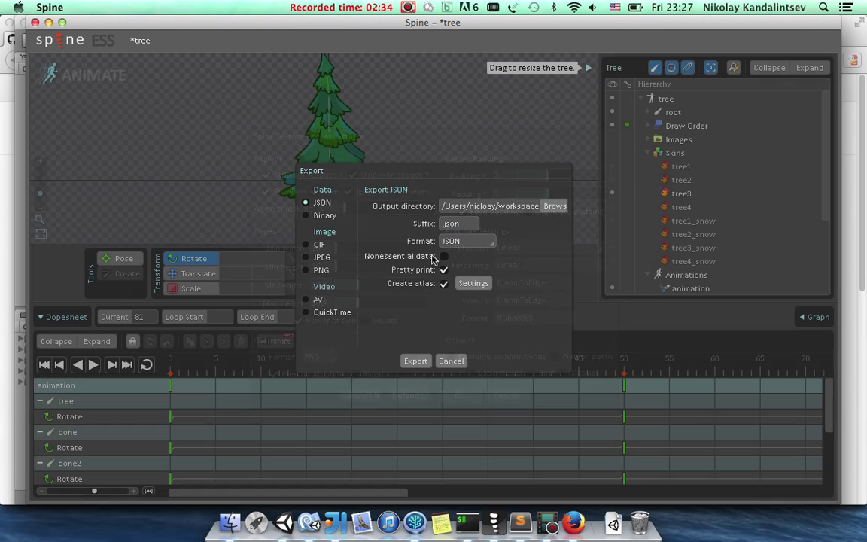
{"action": "left_click", "coordinate": [555, 206]}
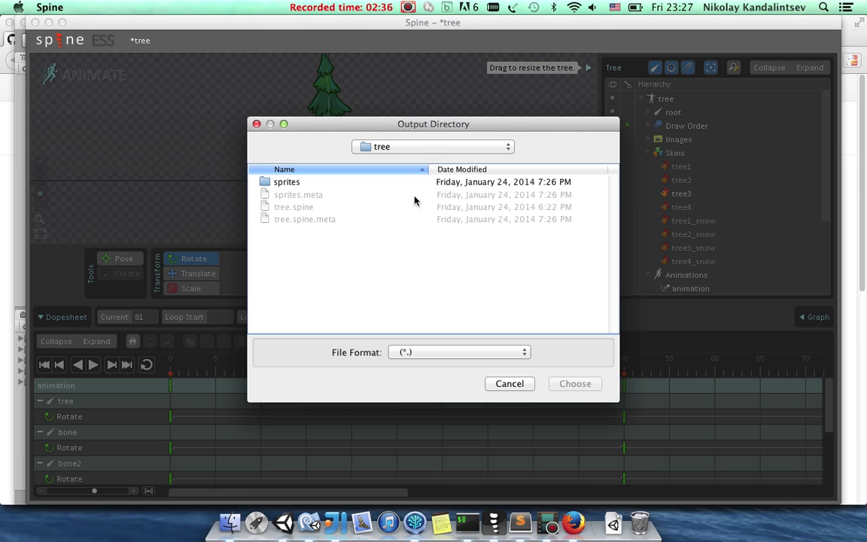
{"action": "left_click", "coordinate": [419, 146]}
{"action": "key", "text": "Escape"}
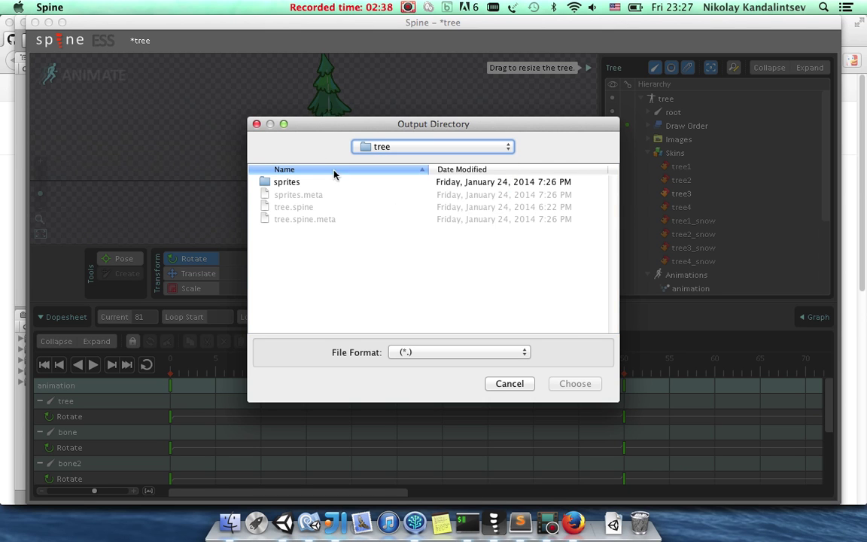
{"action": "left_click", "coordinate": [508, 384]}
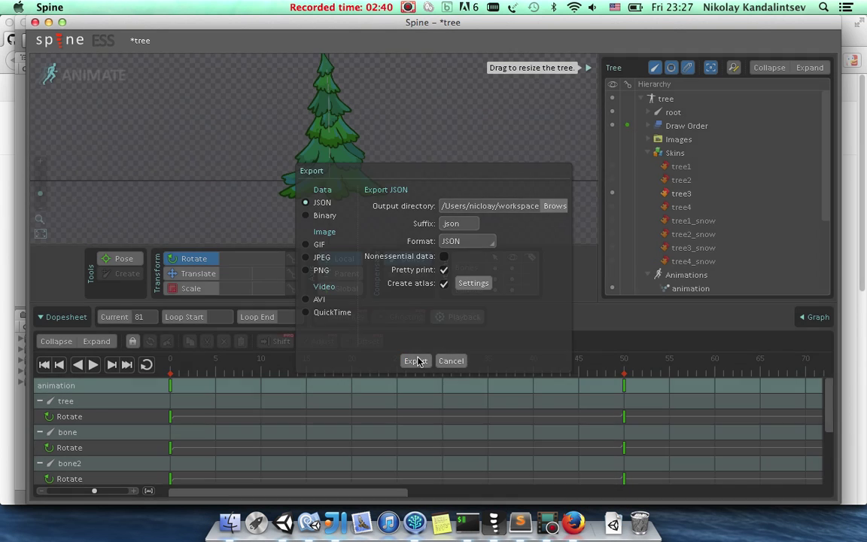
{"action": "left_click", "coordinate": [416, 361]}
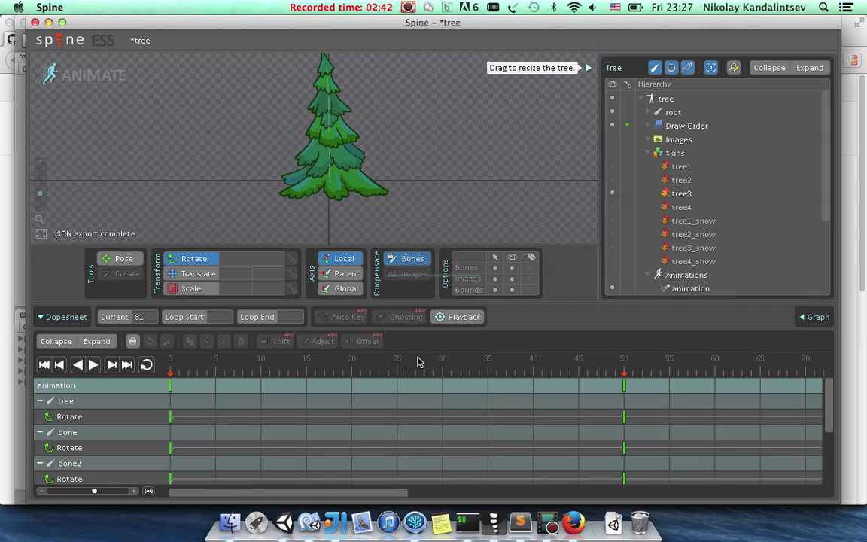
{"action": "left_click", "coordinate": [284, 519]}
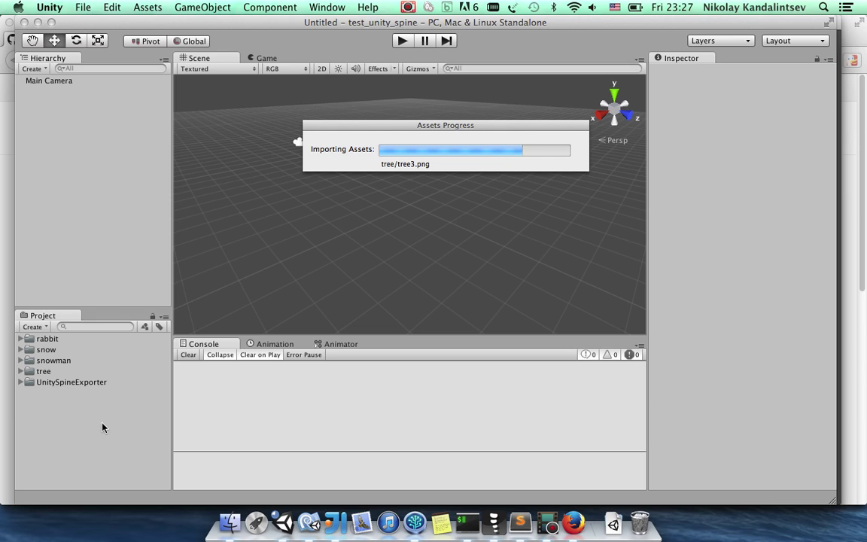
Expand the tree folder, select the tree2–tree5 images, and view the tree JSON in the Inspector.
{"action": "left_click", "coordinate": [20, 371]}
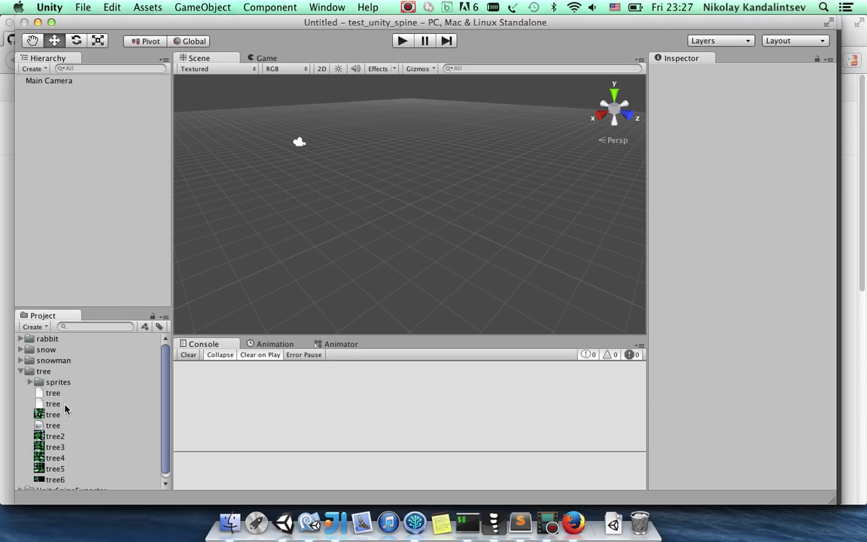
{"action": "left_click", "coordinate": [54, 437]}
{"action": "left_click", "coordinate": [62, 470], "text": "shift"}
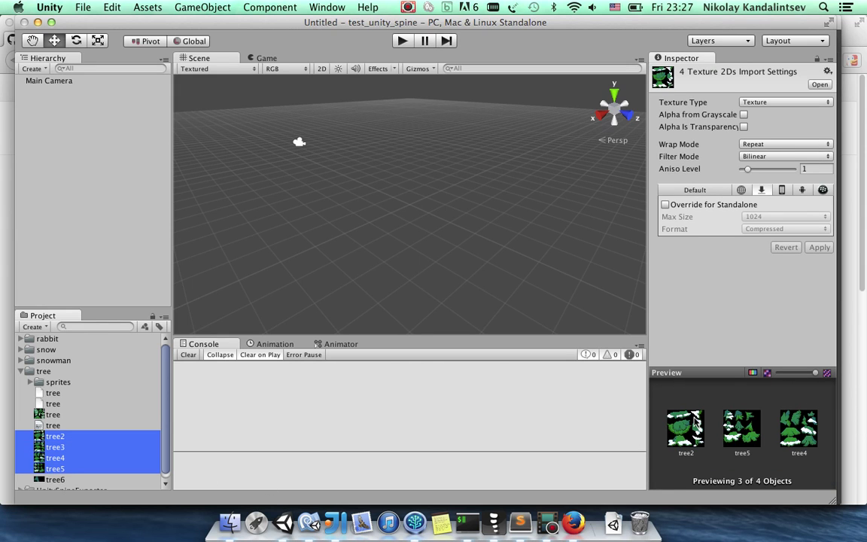
{"action": "left_click", "coordinate": [51, 426]}
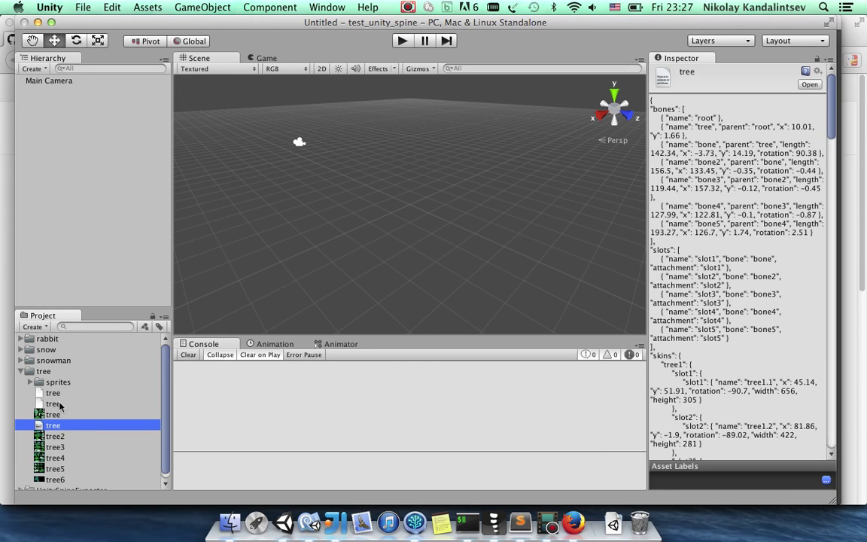
{"action": "left_click", "coordinate": [53, 404]}
{"action": "left_click", "coordinate": [53, 426]}
Run Spine build prefab on the tree JSON asset with Pixels Per Unit 100.
{"action": "right_click", "coordinate": [52, 426]}
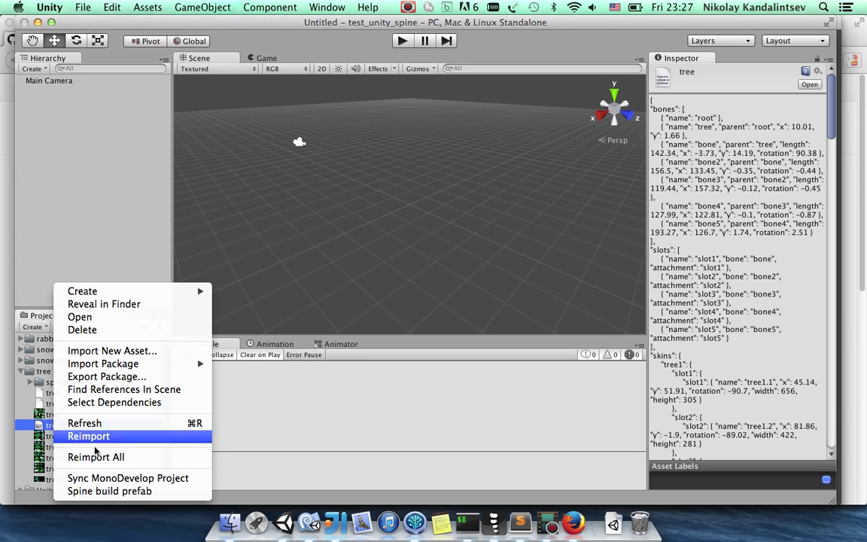
{"action": "left_click", "coordinate": [103, 491]}
{"action": "right_click", "coordinate": [62, 429]}
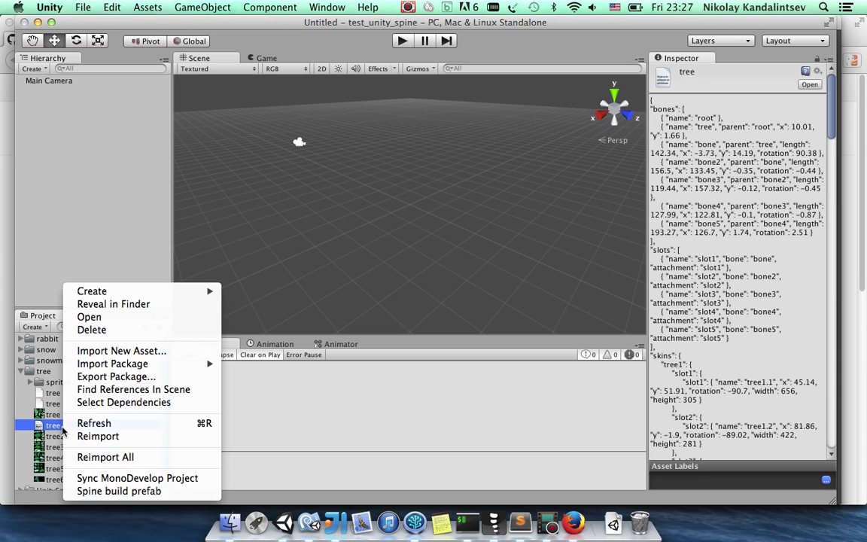
{"action": "left_click", "coordinate": [102, 491]}
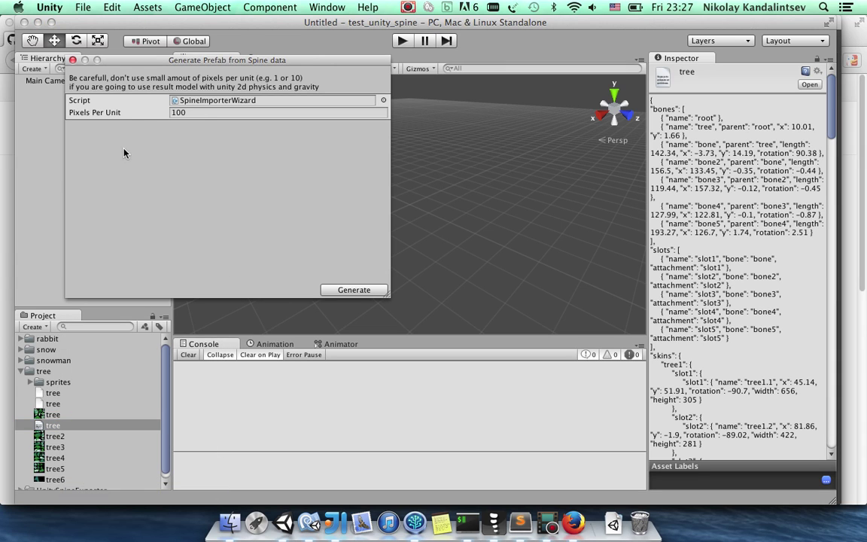
{"action": "left_click", "coordinate": [199, 112]}
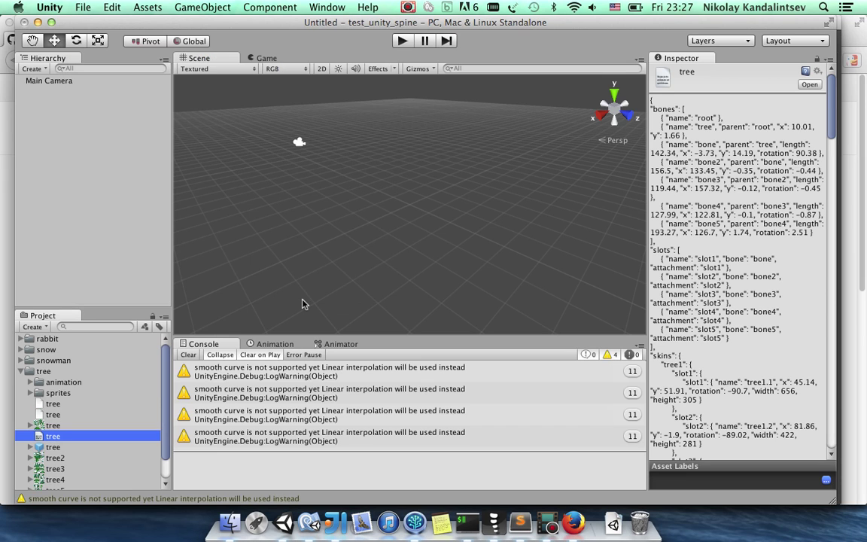
Inspect the generated tree prefab and step through the tree1.1 and tree1.1_snow sprites.
{"action": "left_click", "coordinate": [53, 448]}
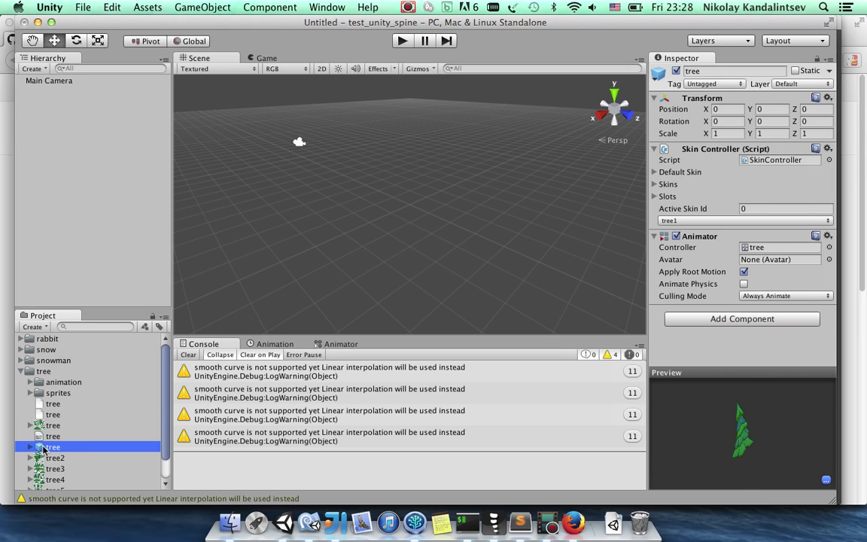
{"action": "scroll", "coordinate": [49, 409], "scroll_direction": "down", "scroll_amount": 1}
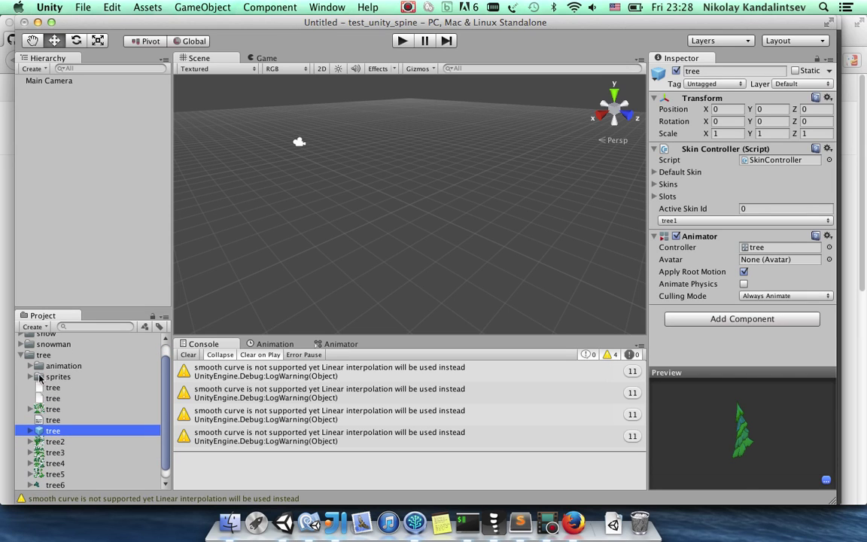
{"action": "left_click", "coordinate": [30, 377]}
{"action": "left_click", "coordinate": [68, 387]}
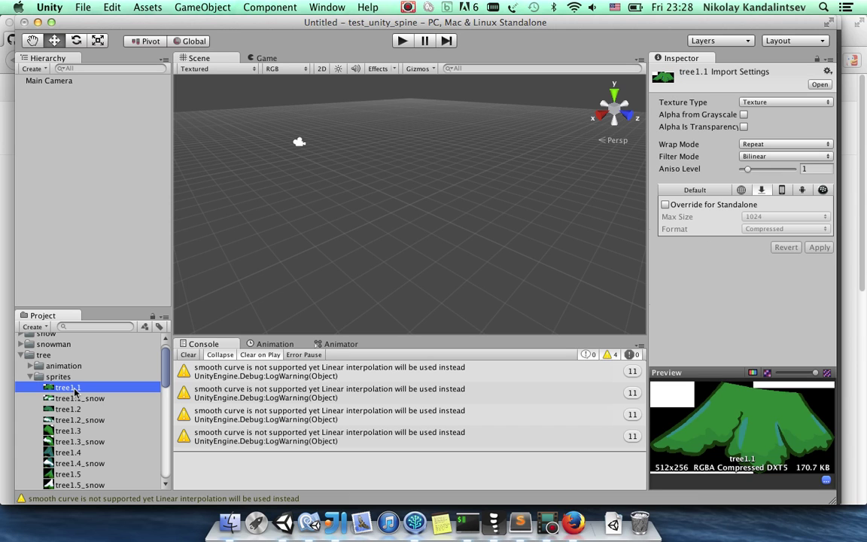
{"action": "key", "text": "Down"}
{"action": "key", "text": "Down"}
{"action": "key", "text": "Up"}
Check the animation folder's clip and controller, then switch the Scene view to 2D.
{"action": "left_click", "coordinate": [30, 376]}
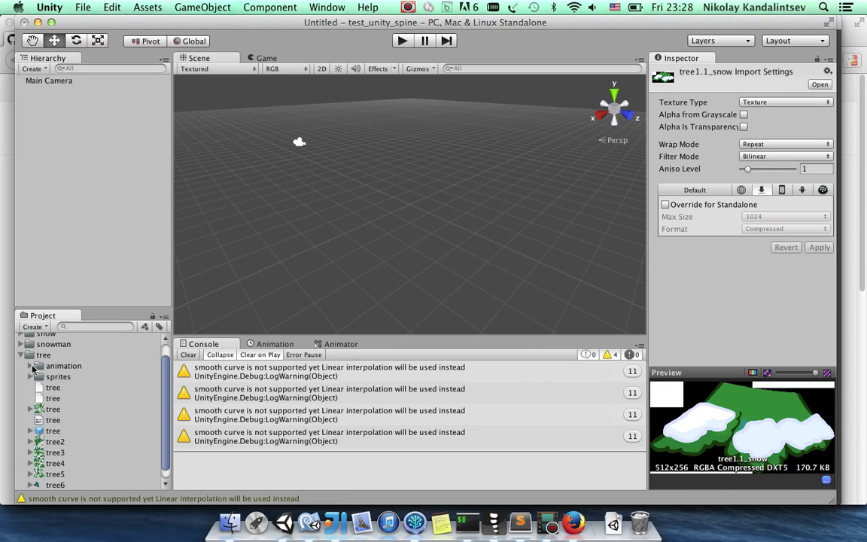
{"action": "left_click", "coordinate": [31, 366]}
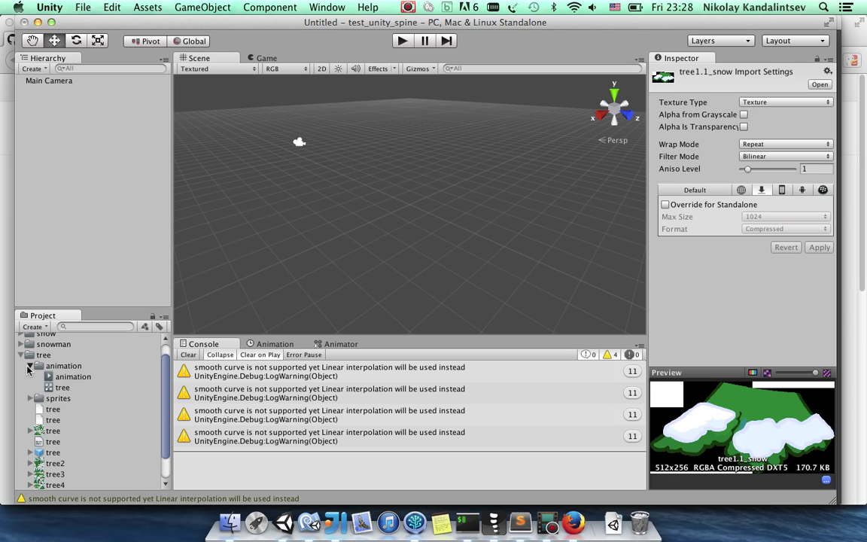
{"action": "left_click", "coordinate": [29, 366]}
{"action": "left_click", "coordinate": [321, 69]}
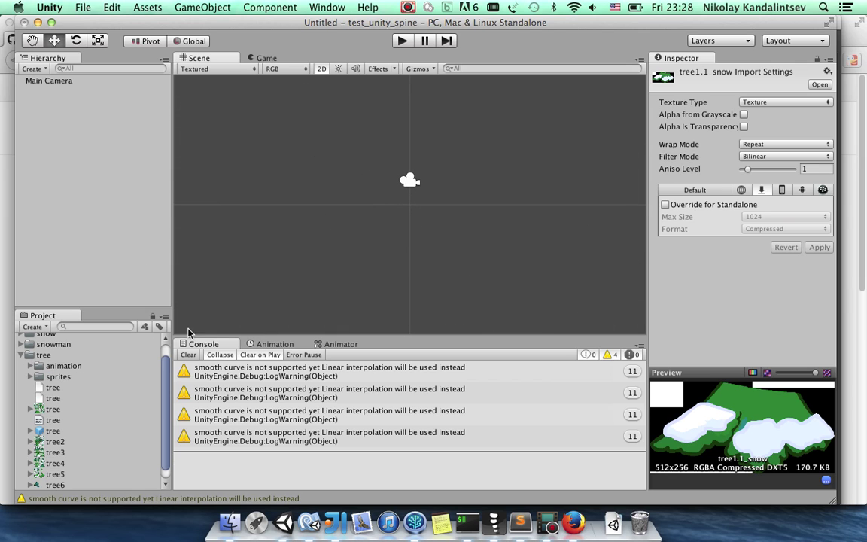
Place the tree prefab and two duplicates in a row, the third at X 4.72572.
{"action": "left_click_drag", "start_coordinate": [52, 433], "coordinate": [280, 271]}
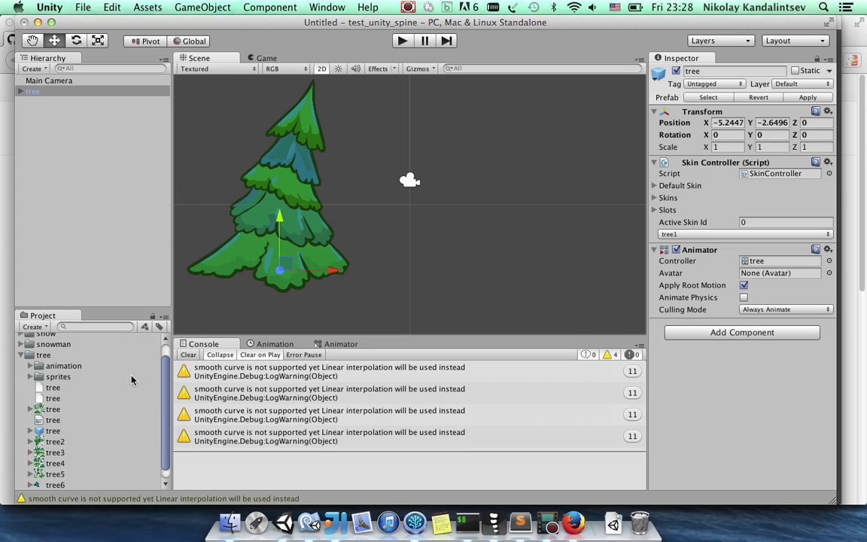
{"action": "key", "text": "super+d"}
{"action": "left_click_drag", "start_coordinate": [343, 273], "coordinate": [478, 273]}
{"action": "left_click", "coordinate": [316, 245]}
{"action": "key", "text": "super+d"}
{"action": "left_click_drag", "start_coordinate": [343, 271], "coordinate": [592, 267]}
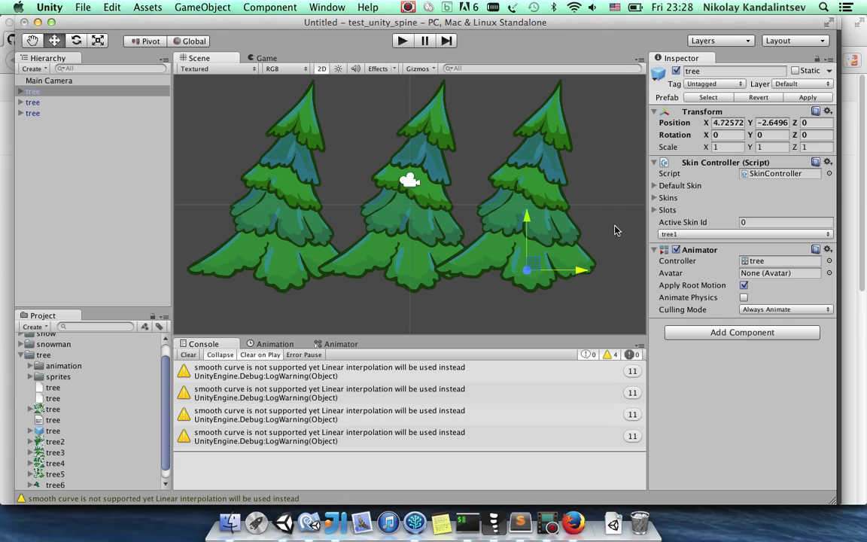
Give the right tree the tree2_snow skin and the left tree tree3_snow.
{"action": "left_click", "coordinate": [705, 235]}
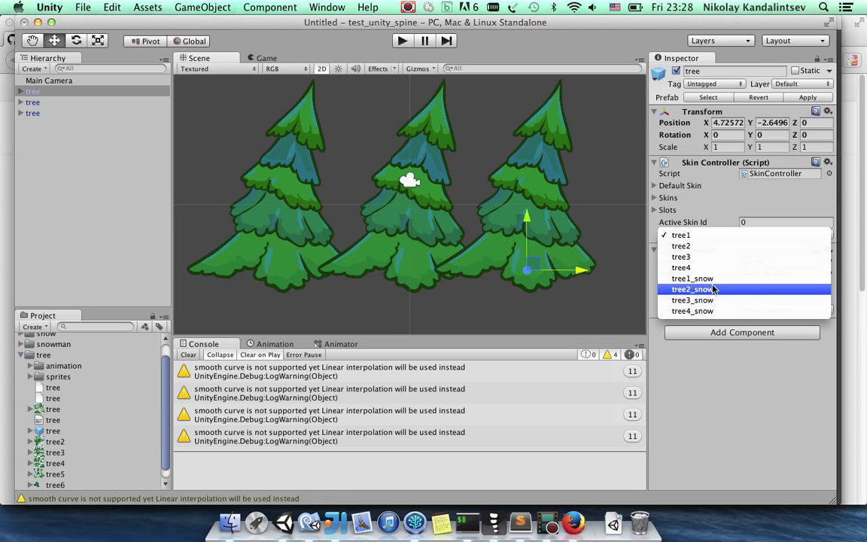
{"action": "left_click", "coordinate": [712, 280]}
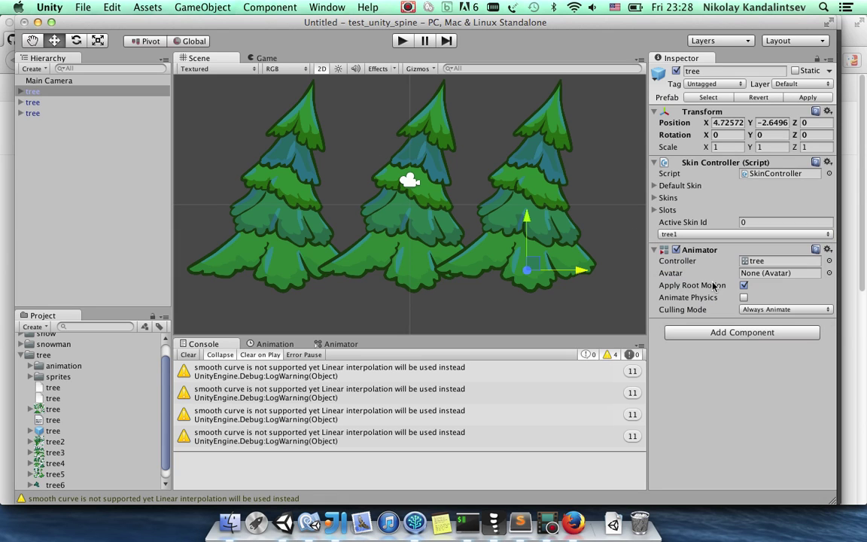
{"action": "left_click", "coordinate": [409, 235]}
{"action": "left_click", "coordinate": [269, 201]}
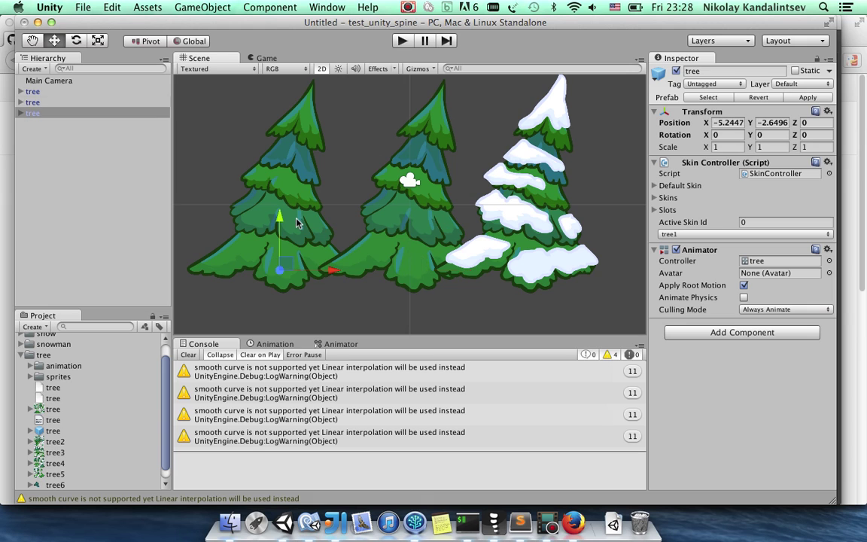
{"action": "left_click", "coordinate": [760, 234]}
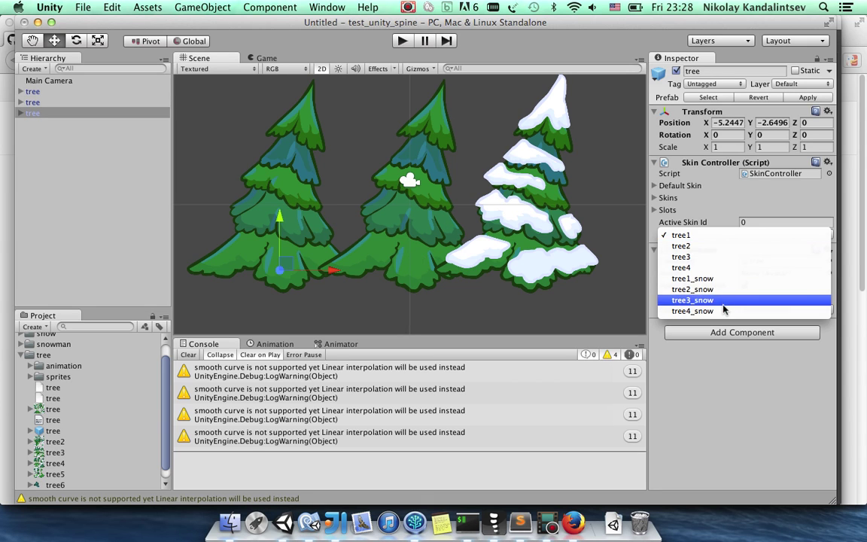
{"action": "left_click", "coordinate": [726, 300]}
Switch the middle tree's Skin Controller skin to tree2.
{"action": "left_click", "coordinate": [435, 243]}
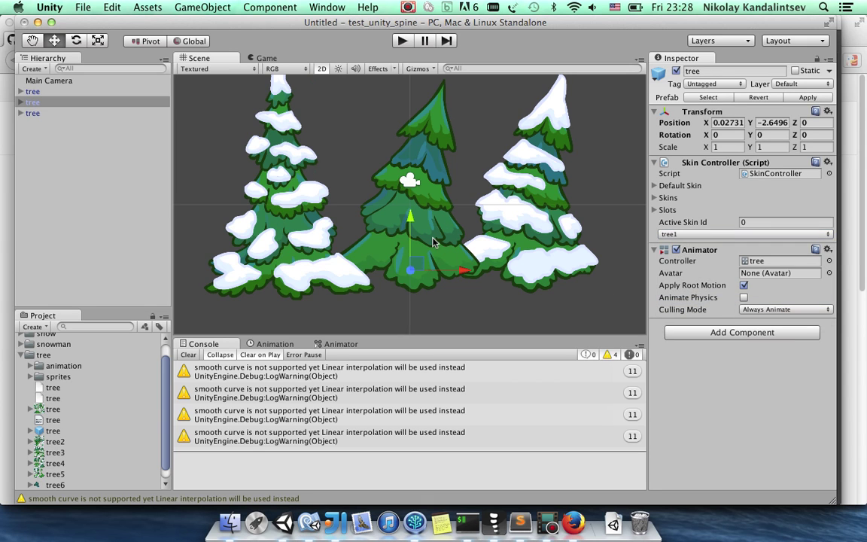
{"action": "left_click", "coordinate": [736, 234]}
{"action": "left_click", "coordinate": [736, 246]}
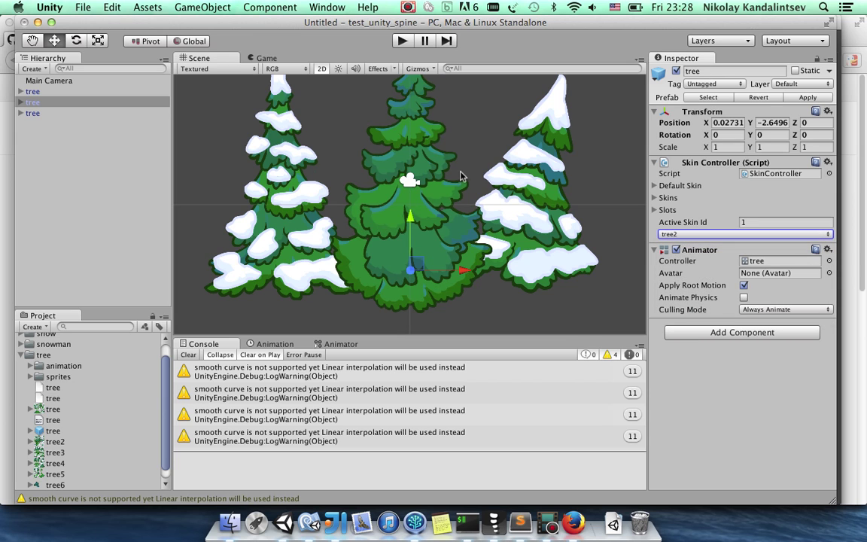
Set the Main Camera to Orthographic projection and run the scene in the Game view.
{"action": "left_click", "coordinate": [37, 80]}
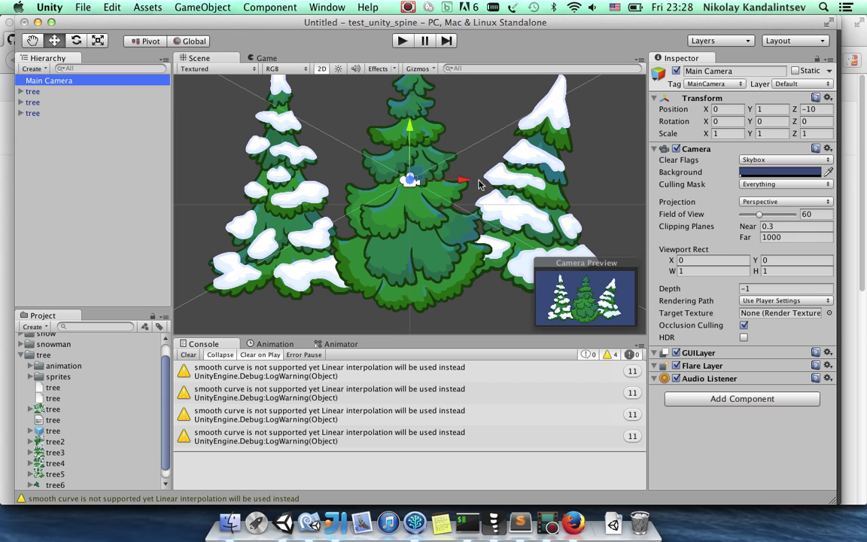
{"action": "left_click", "coordinate": [771, 205]}
{"action": "left_click", "coordinate": [779, 214]}
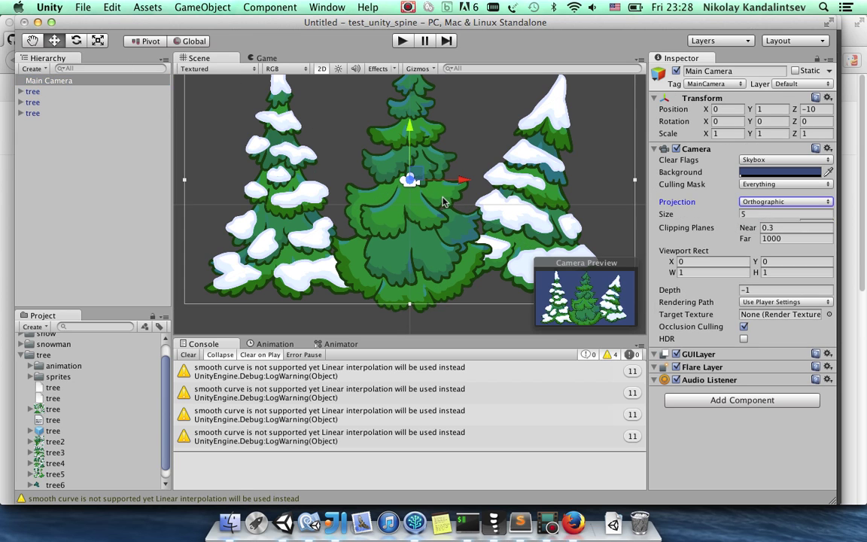
{"action": "left_click", "coordinate": [267, 58]}
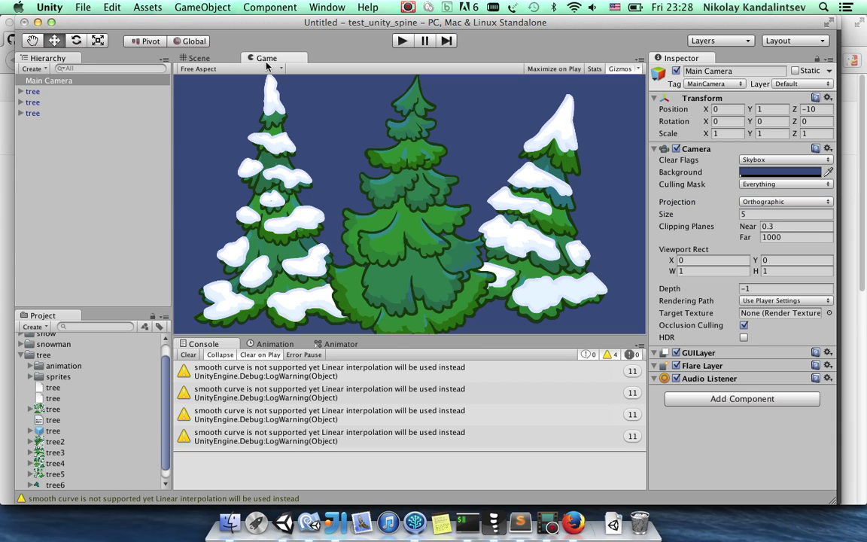
{"action": "left_click", "coordinate": [401, 42]}
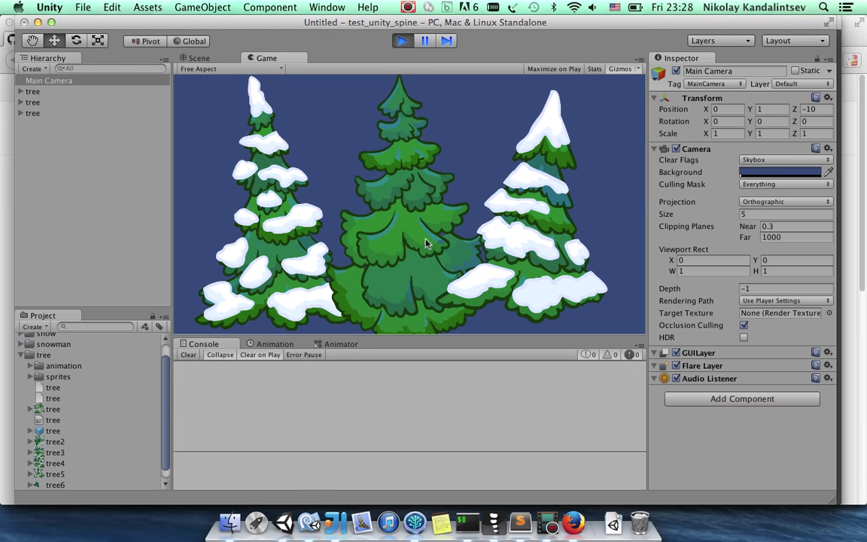
View the middle tree's single-state animator graph, then stop play mode.
{"action": "left_click", "coordinate": [344, 344]}
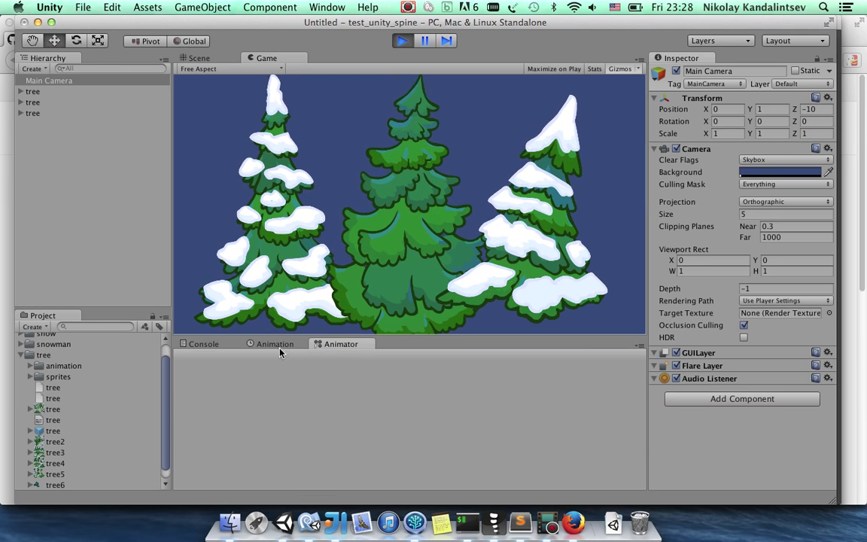
{"action": "left_click", "coordinate": [32, 102]}
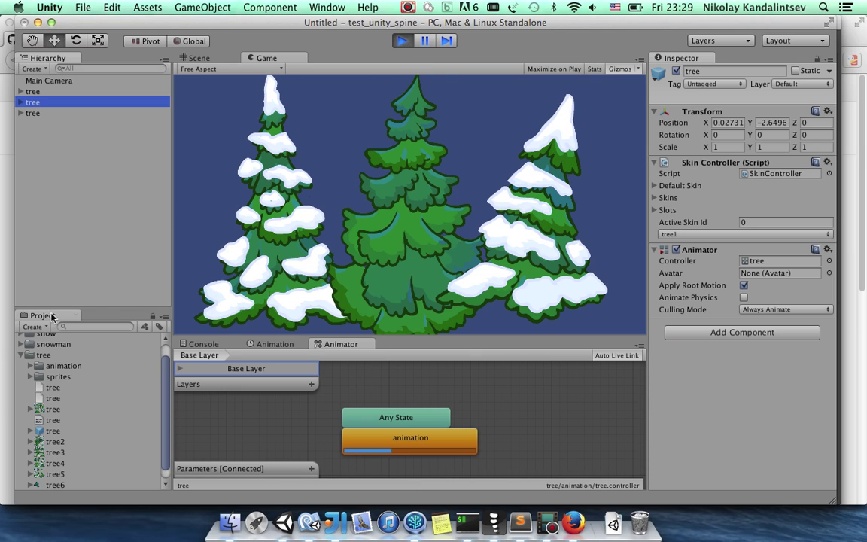
{"action": "left_click", "coordinate": [20, 355]}
{"action": "left_click", "coordinate": [401, 39]}
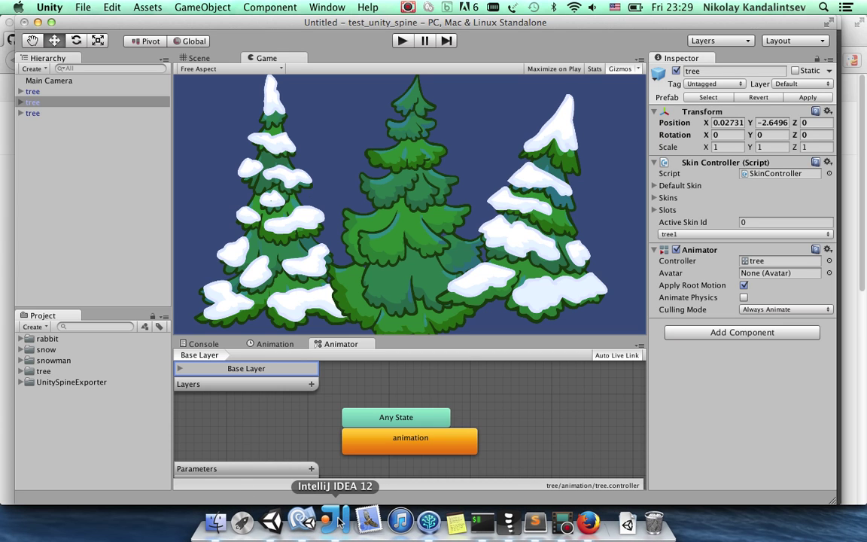
Start opening a different Spine project, discarding the tree project's unsaved changes.
{"action": "left_click", "coordinate": [489, 521]}
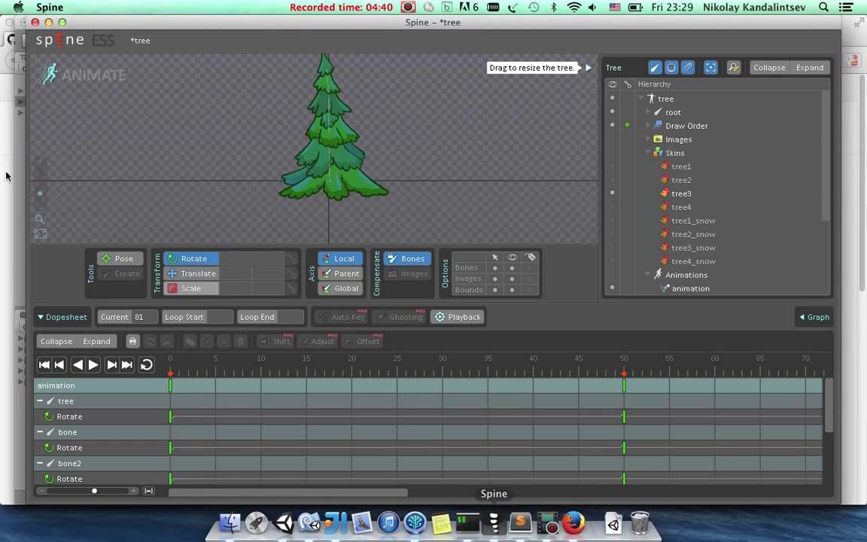
{"action": "left_click", "coordinate": [53, 39]}
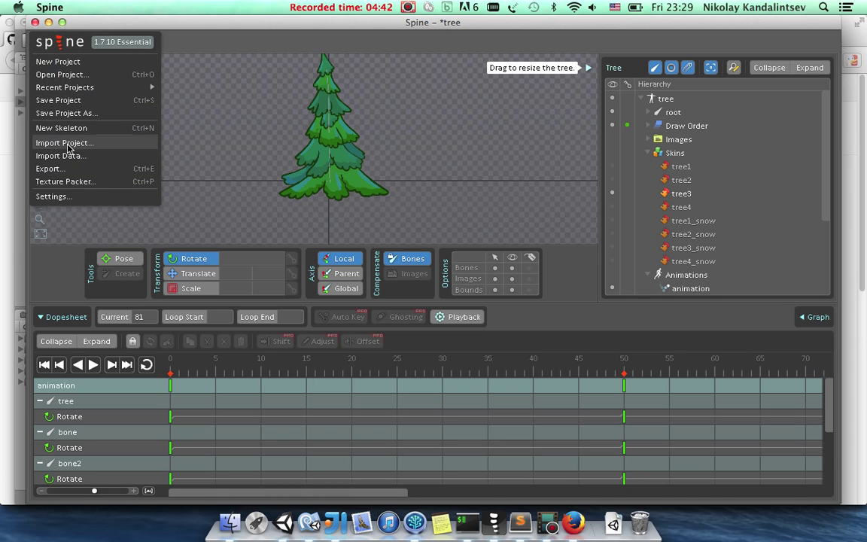
{"action": "left_click", "coordinate": [74, 76]}
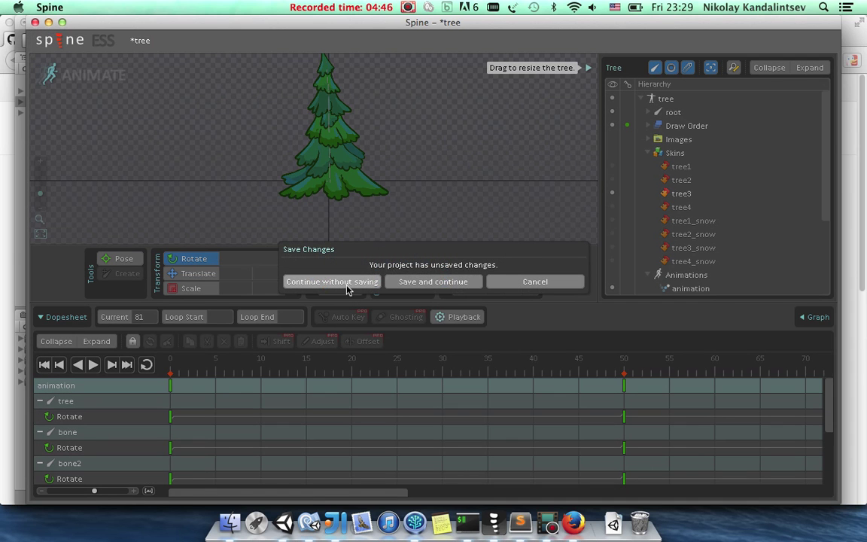
{"action": "left_click", "coordinate": [343, 282]}
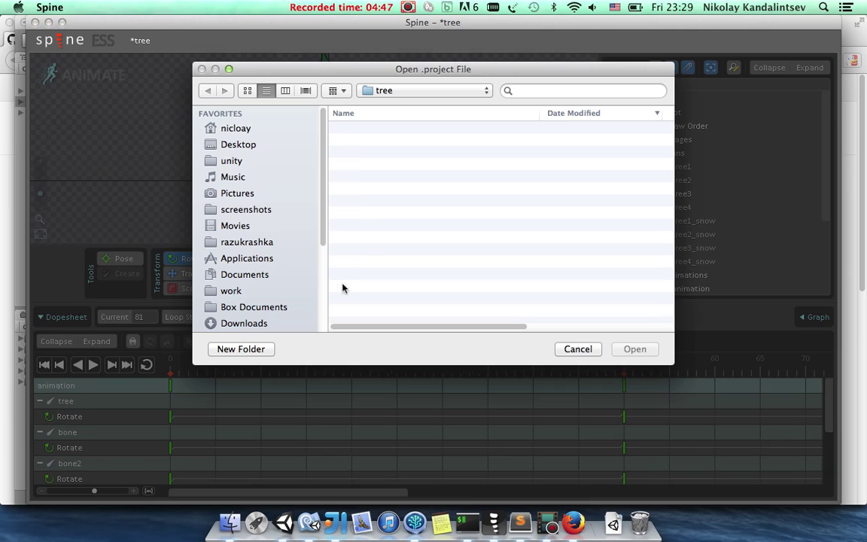
Browse up to the Assets folder and expand the snowman folder.
{"action": "left_click", "coordinate": [390, 91]}
{"action": "left_click", "coordinate": [388, 105]}
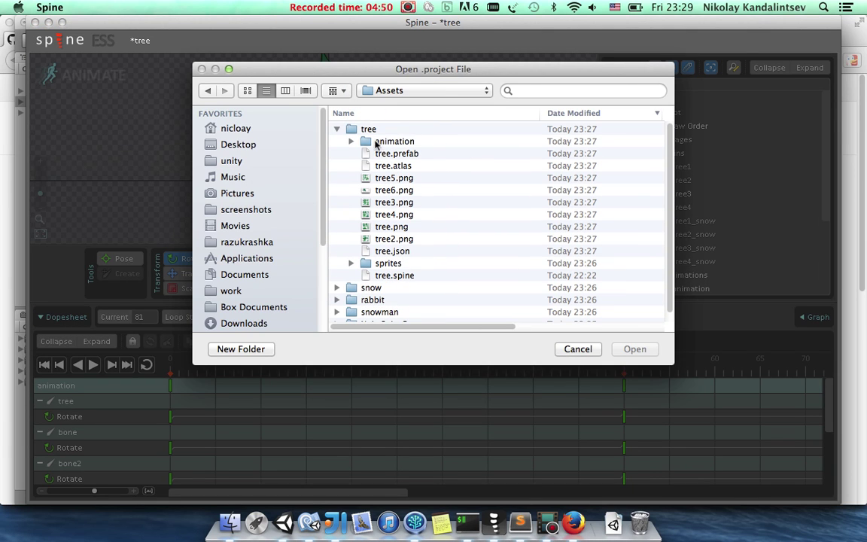
{"action": "left_click", "coordinate": [339, 130]}
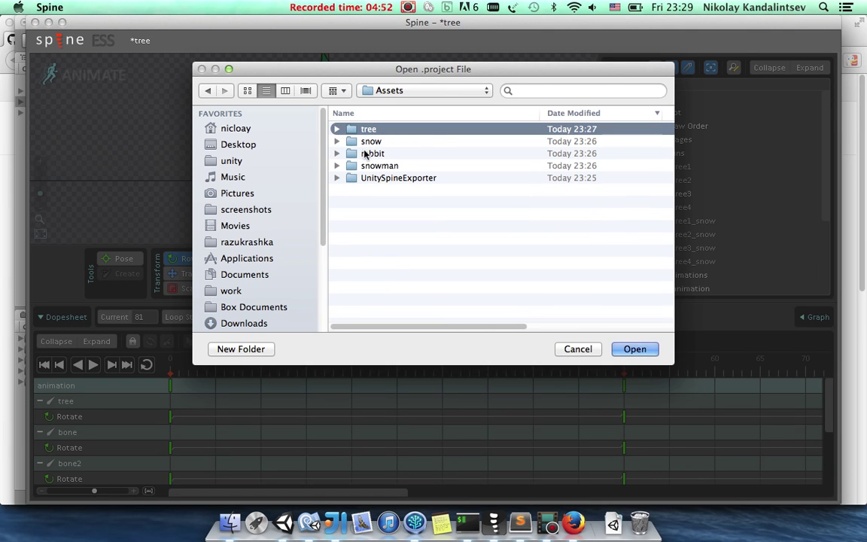
{"action": "left_click", "coordinate": [343, 142]}
{"action": "left_click", "coordinate": [337, 141]}
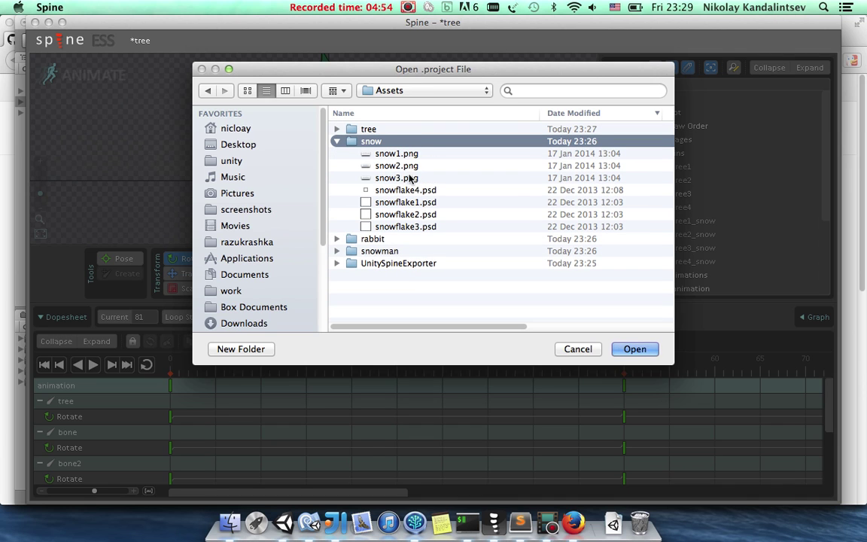
{"action": "left_click", "coordinate": [336, 141]}
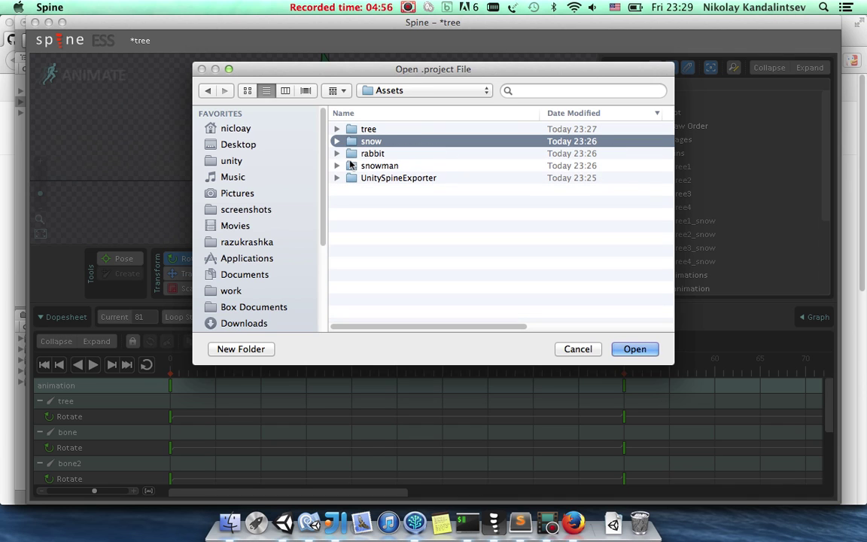
{"action": "left_click", "coordinate": [337, 166]}
Open snowman.spine and switch it to animate mode.
{"action": "double_click", "coordinate": [380, 189]}
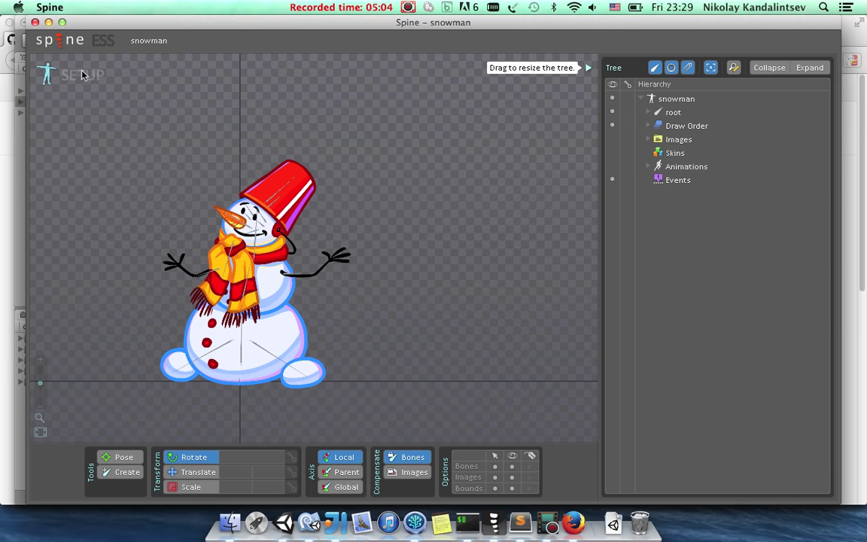
{"action": "left_click", "coordinate": [66, 76]}
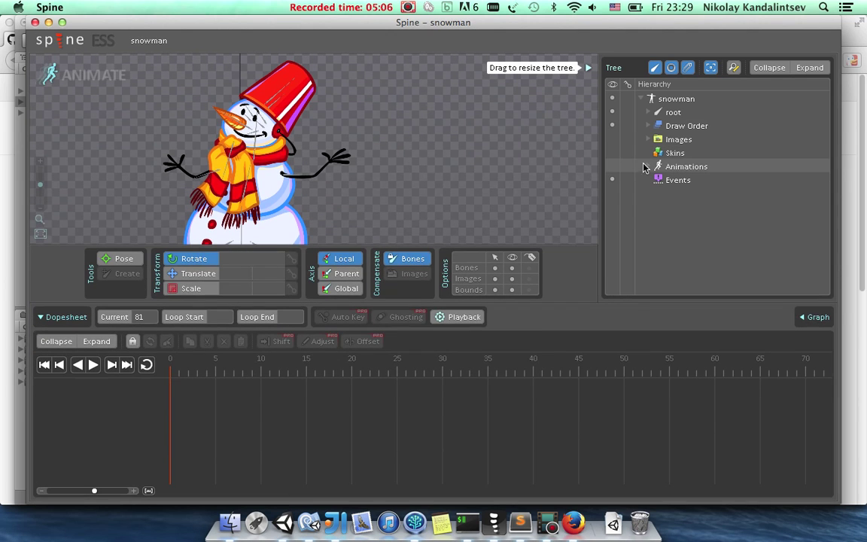
Preview the idle, idle2 and jumping animations, stopping playback with idle2 active.
{"action": "left_click", "coordinate": [650, 167]}
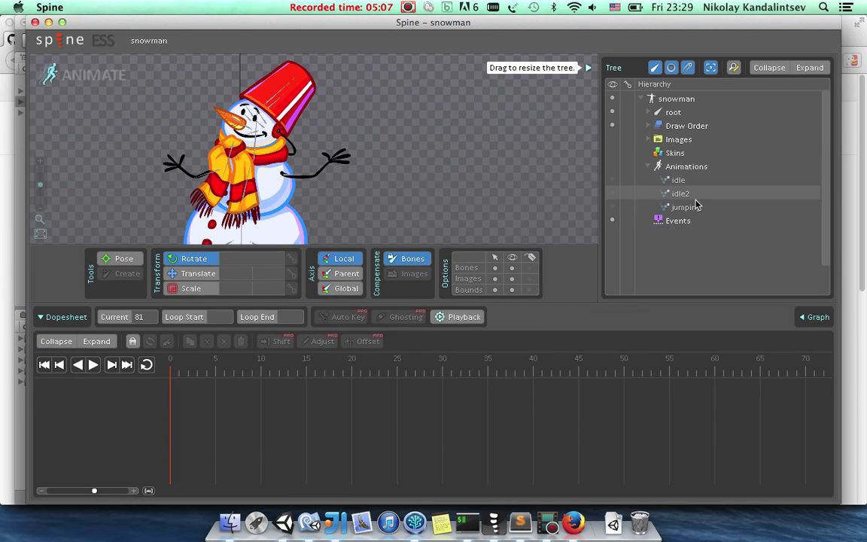
{"action": "left_click", "coordinate": [612, 180]}
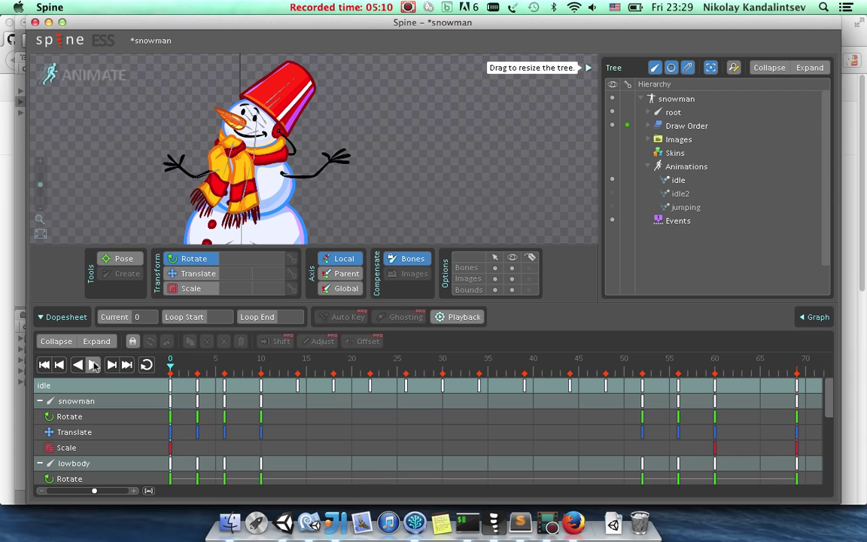
{"action": "left_click", "coordinate": [93, 364]}
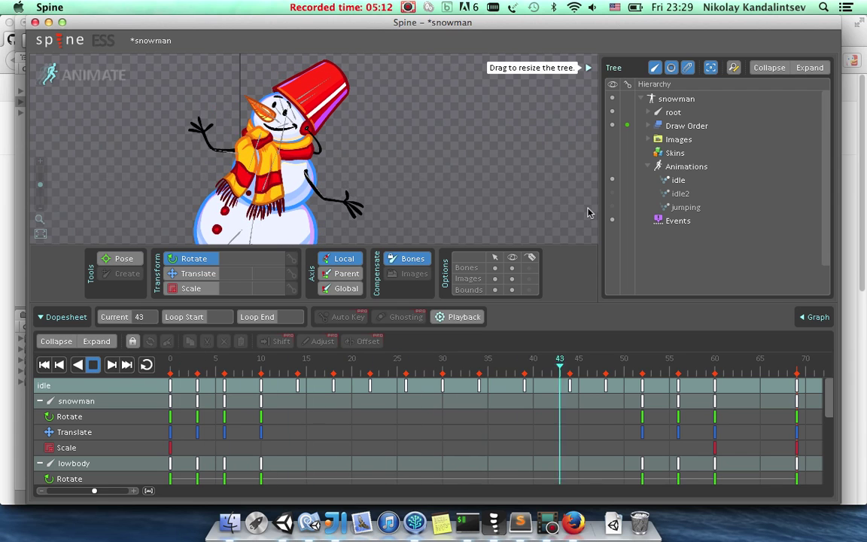
{"action": "left_click", "coordinate": [612, 193]}
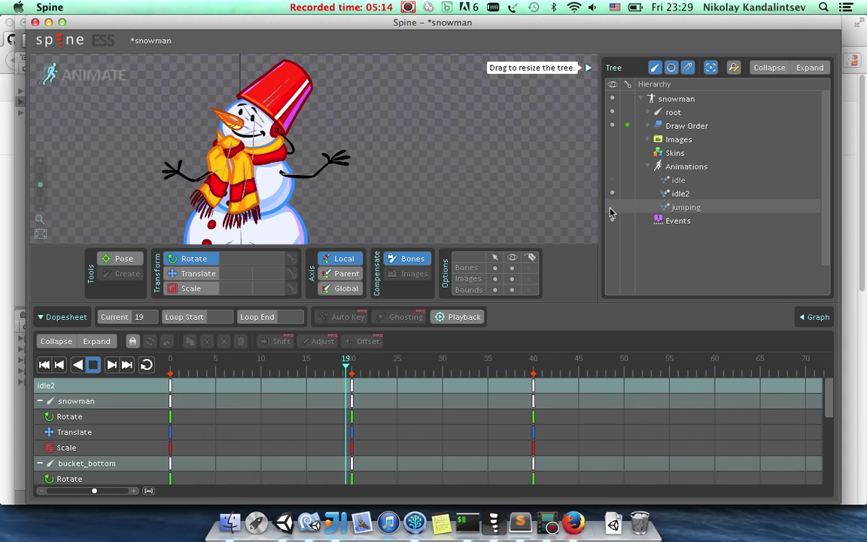
{"action": "left_click", "coordinate": [612, 207]}
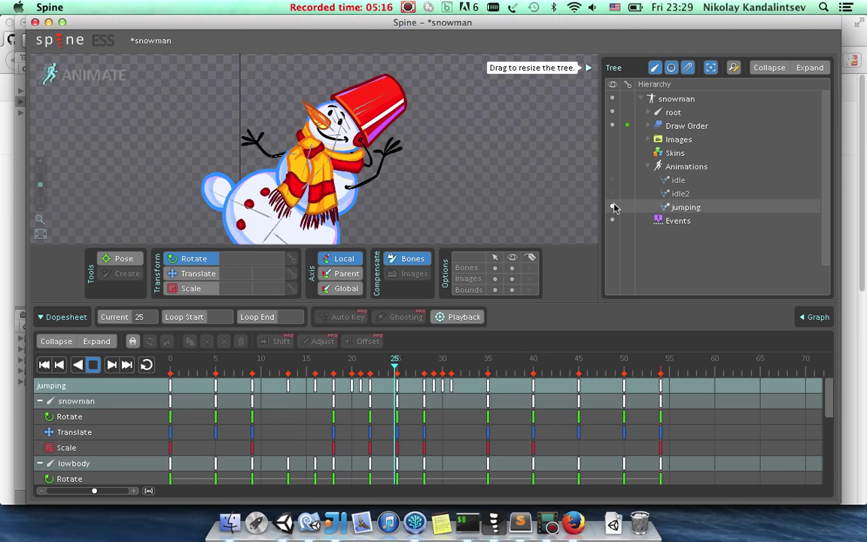
{"action": "left_click", "coordinate": [612, 194]}
{"action": "left_click", "coordinate": [94, 364]}
{"action": "left_click", "coordinate": [60, 40]}
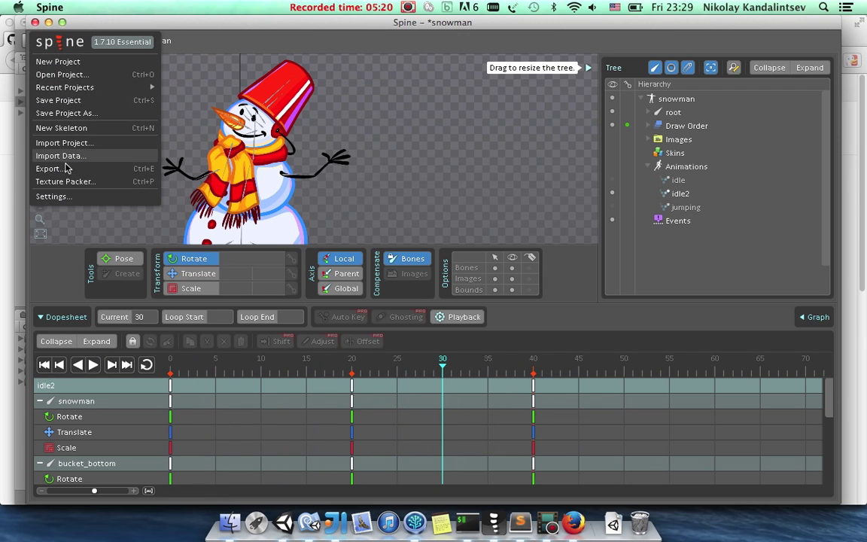
Export the snowman skeleton as JSON to the current output folder and dismiss the packing error.
{"action": "left_click", "coordinate": [65, 168]}
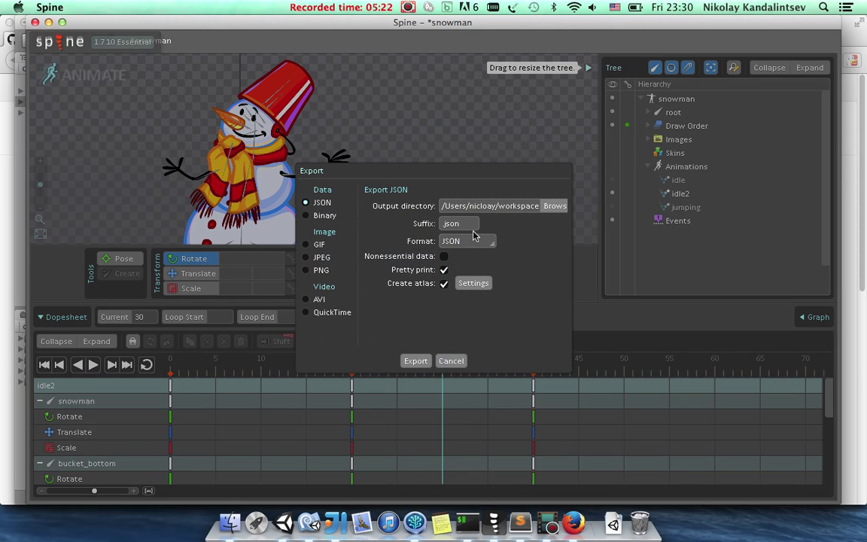
{"action": "left_click", "coordinate": [557, 206]}
{"action": "left_click", "coordinate": [367, 150]}
{"action": "left_click", "coordinate": [440, 293]}
{"action": "left_click", "coordinate": [510, 384]}
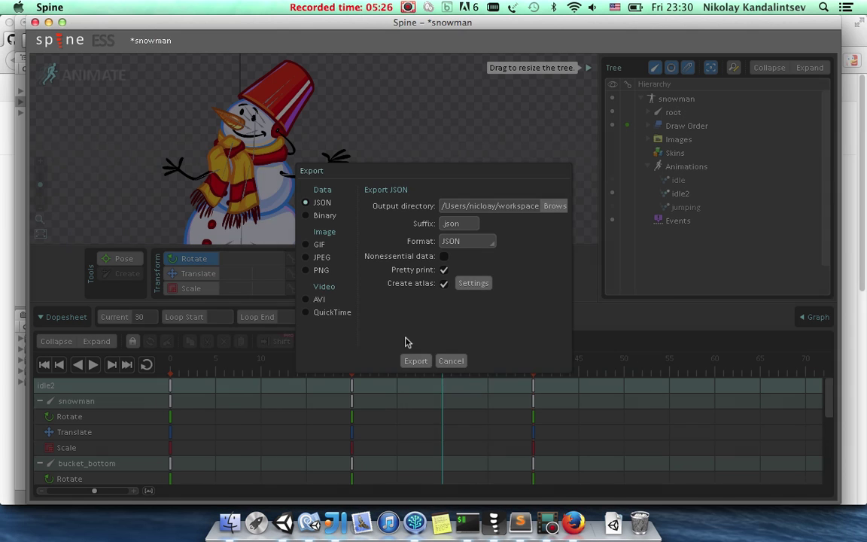
{"action": "left_click", "coordinate": [416, 361]}
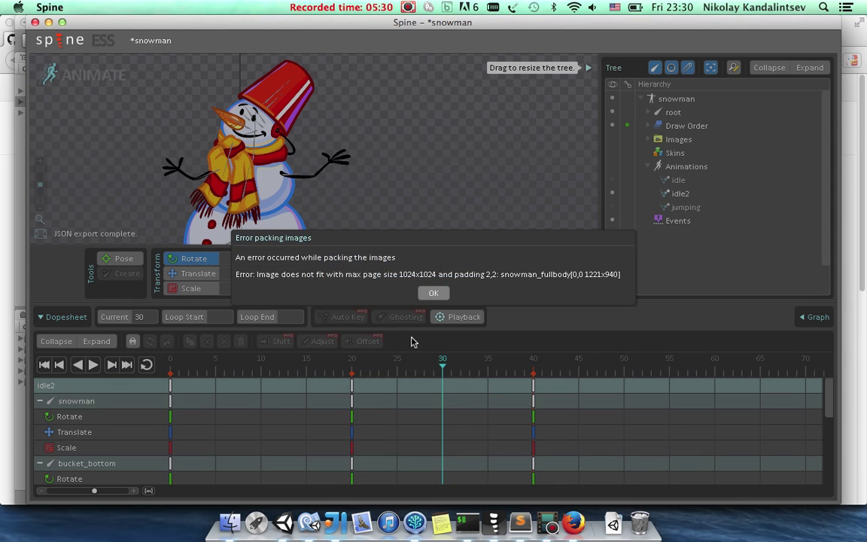
{"action": "left_click", "coordinate": [434, 294]}
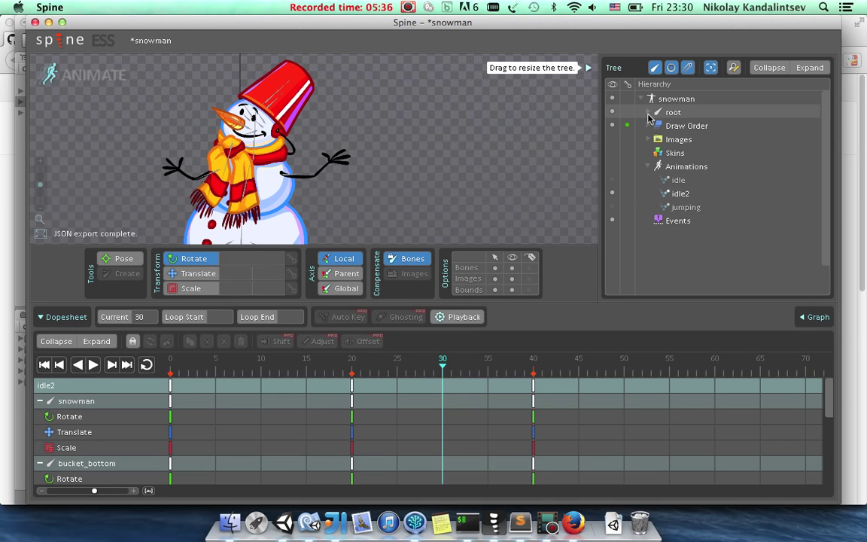
Delete the oversized snowman_fullbody slot under root > snowman.
{"action": "left_click", "coordinate": [648, 112]}
{"action": "left_click", "coordinate": [661, 126]}
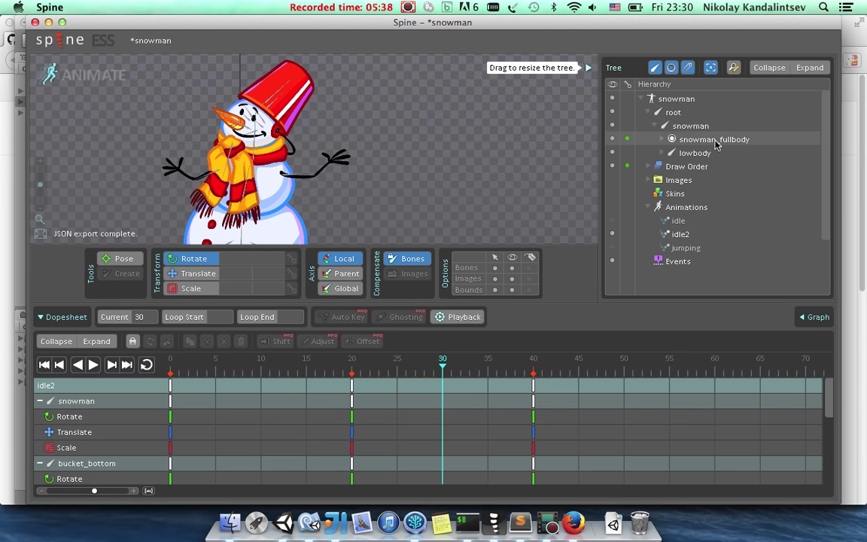
{"action": "left_click", "coordinate": [713, 140]}
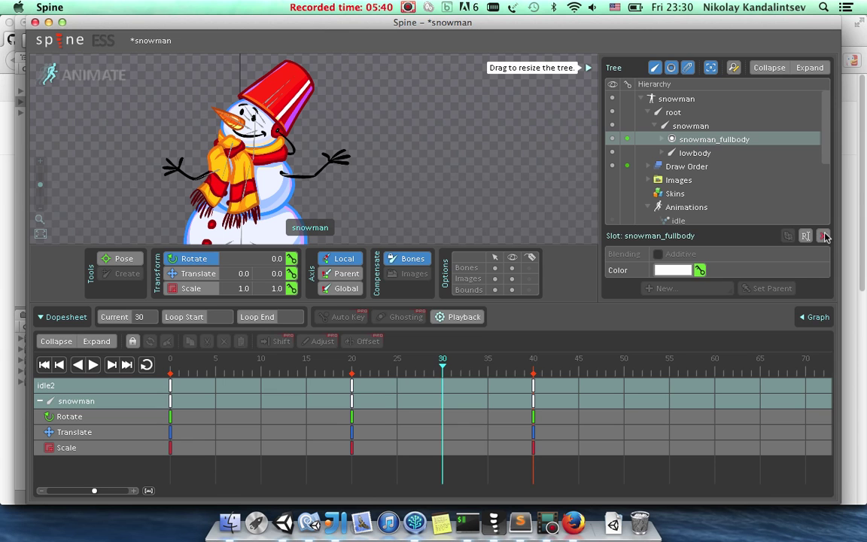
{"action": "key", "text": "Delete"}
{"action": "left_click", "coordinate": [417, 286]}
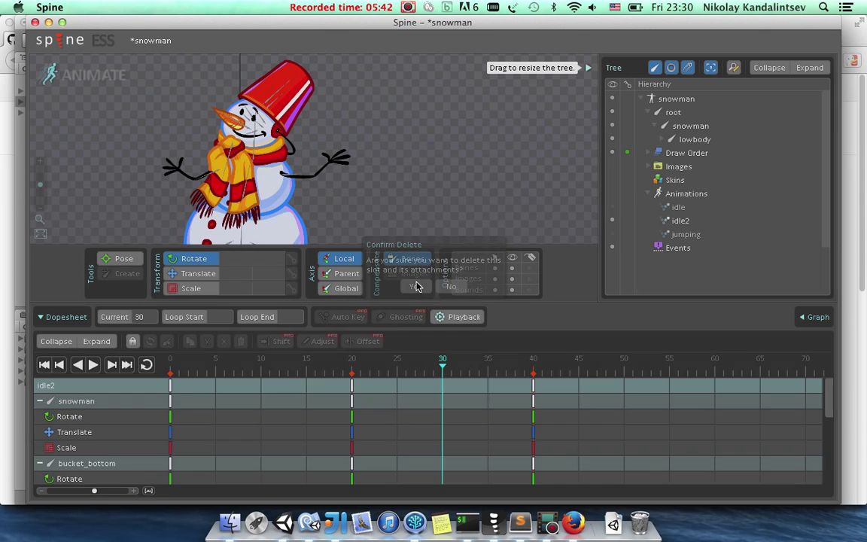
Re-export the snowman skeleton as JSON.
{"action": "left_click", "coordinate": [50, 42]}
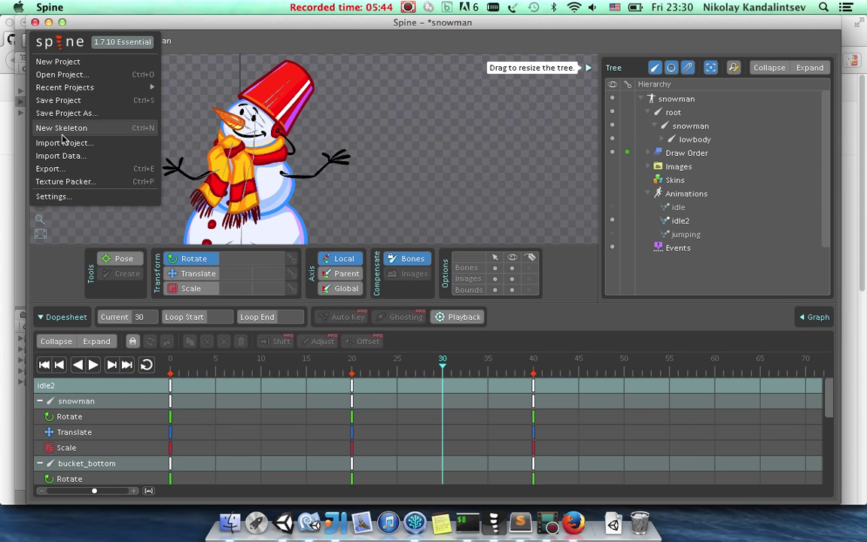
{"action": "left_click", "coordinate": [67, 175]}
{"action": "left_click", "coordinate": [415, 362]}
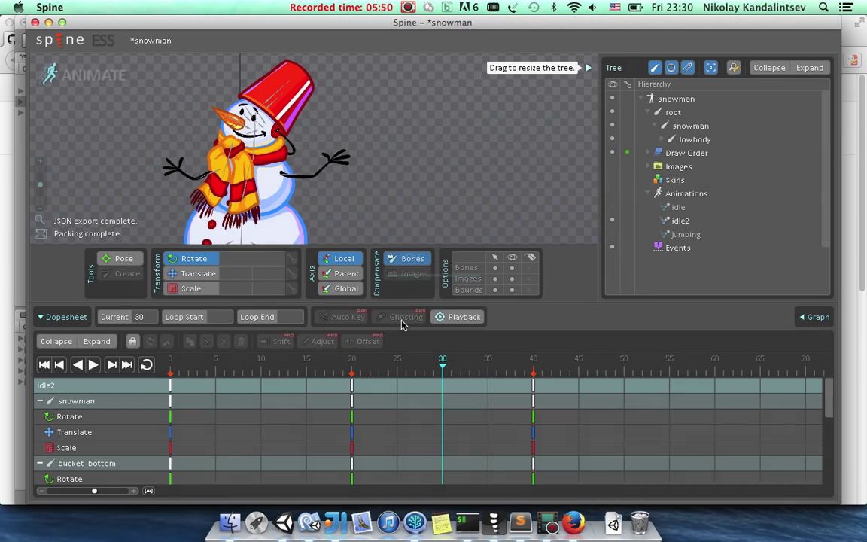
Build a Spine prefab from the snowman JSON in the snowman folder and generate it.
{"action": "left_click", "coordinate": [283, 522]}
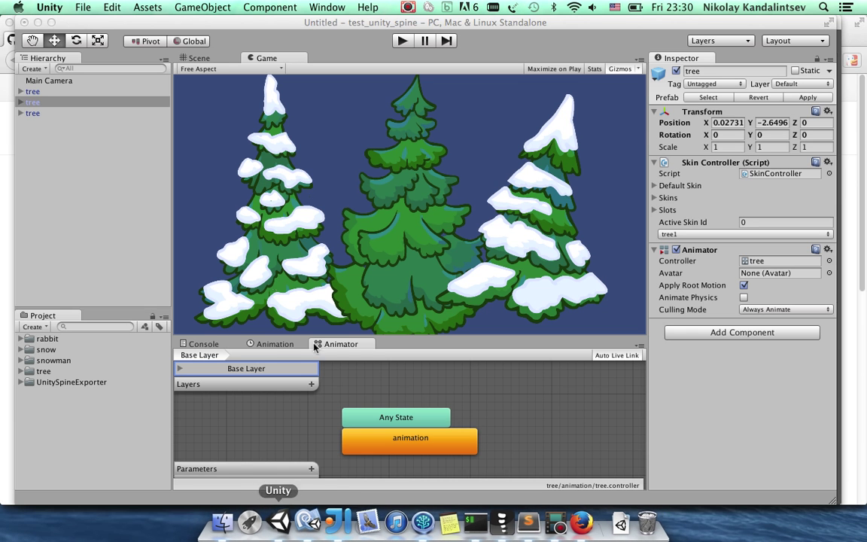
{"action": "left_click", "coordinate": [21, 350]}
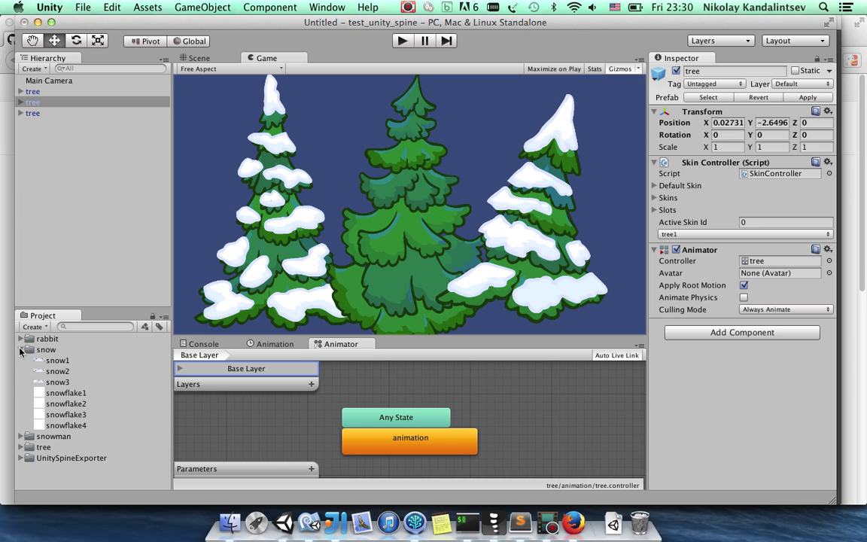
{"action": "left_click", "coordinate": [21, 350]}
{"action": "left_click", "coordinate": [21, 361]}
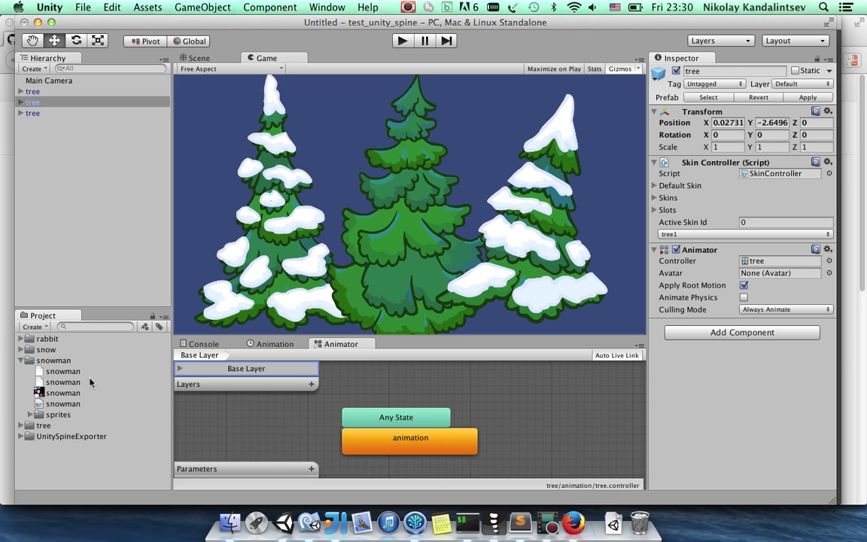
{"action": "left_click", "coordinate": [61, 404]}
{"action": "right_click", "coordinate": [58, 405]}
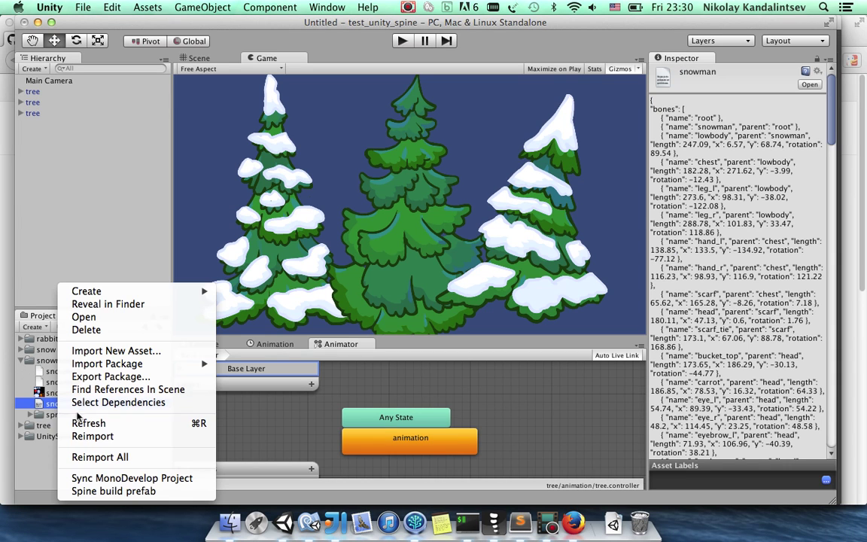
{"action": "left_click", "coordinate": [113, 491]}
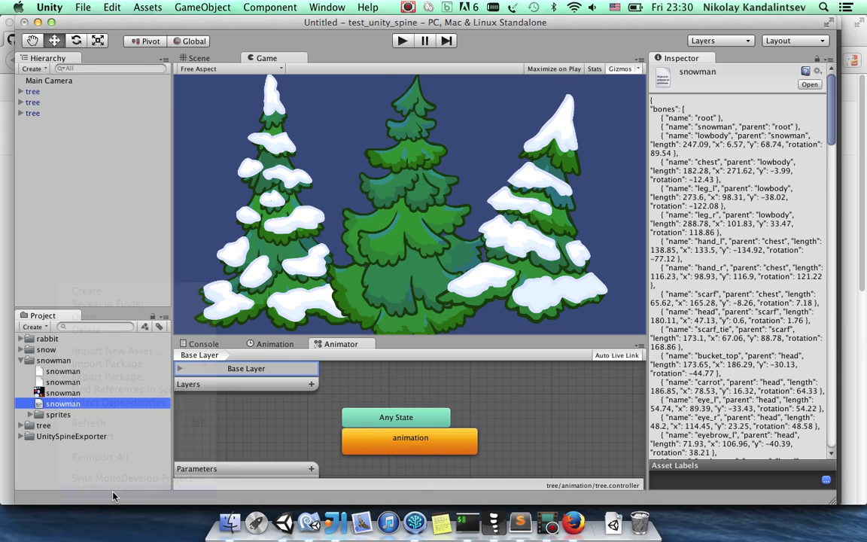
{"action": "left_click", "coordinate": [351, 292]}
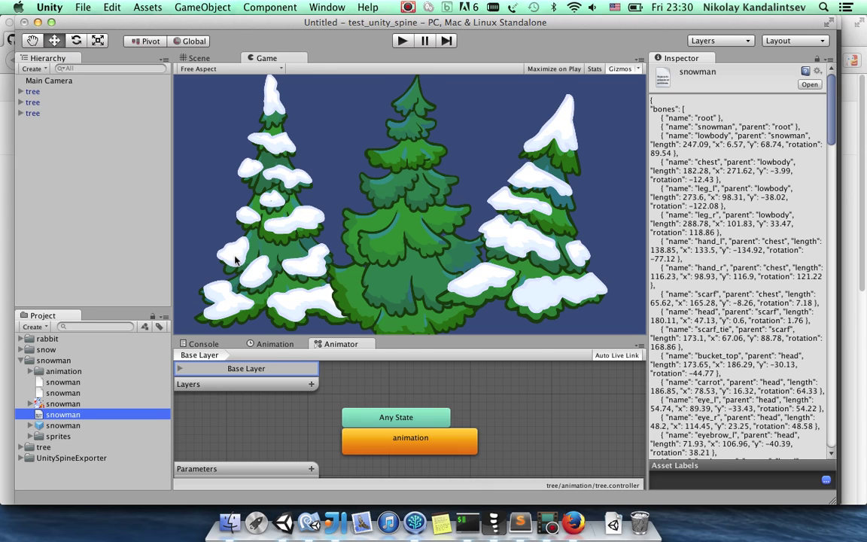
Place the snowman prefab in the scene and adjust its Z scale.
{"action": "left_click", "coordinate": [194, 58]}
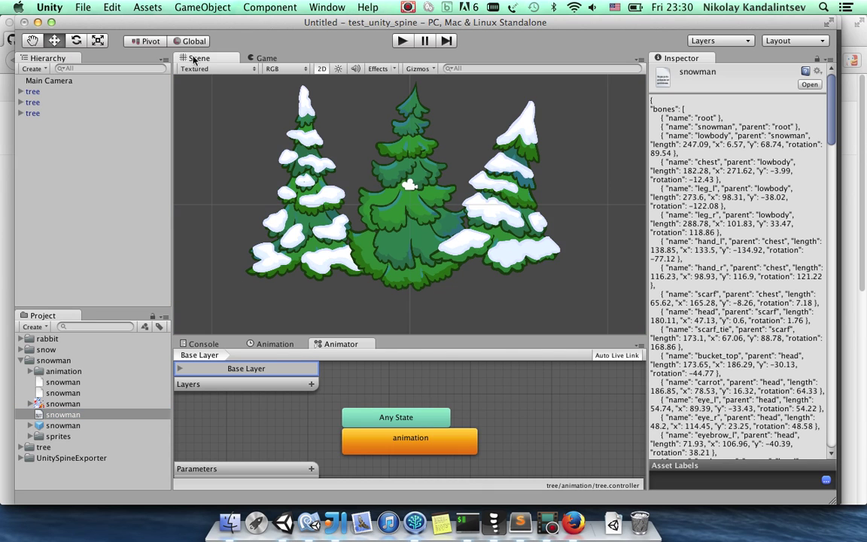
{"action": "left_click_drag", "start_coordinate": [63, 415], "coordinate": [365, 272]}
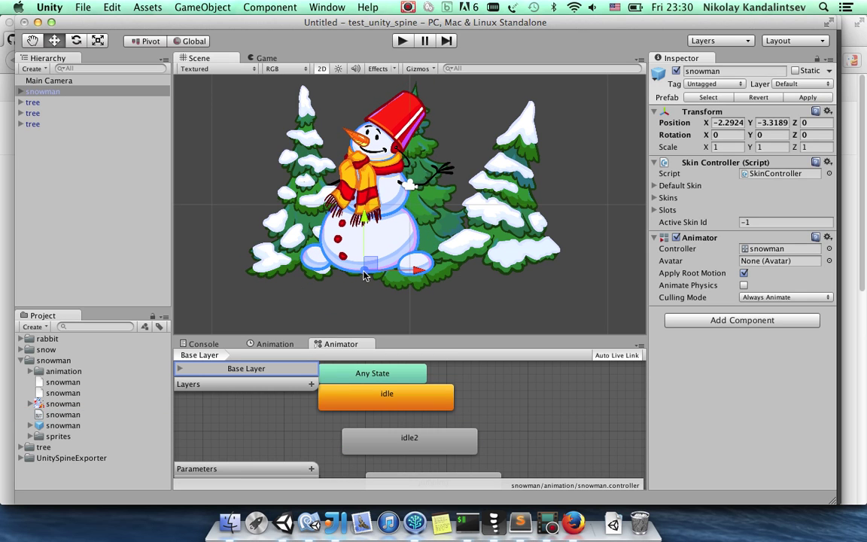
{"action": "left_click_drag", "start_coordinate": [798, 149], "coordinate": [714, 135]}
Select all three tree objects and deactivate them.
{"action": "left_click", "coordinate": [68, 123]}
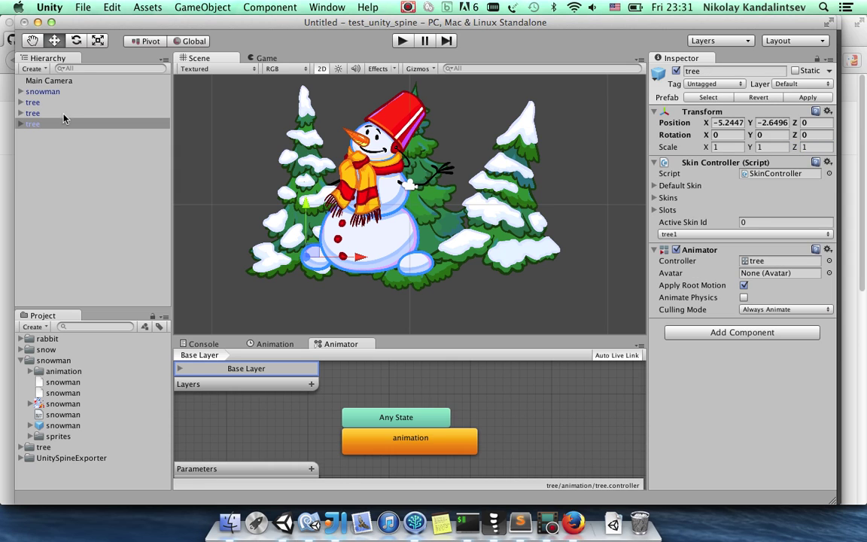
{"action": "left_click", "coordinate": [34, 103], "text": "shift"}
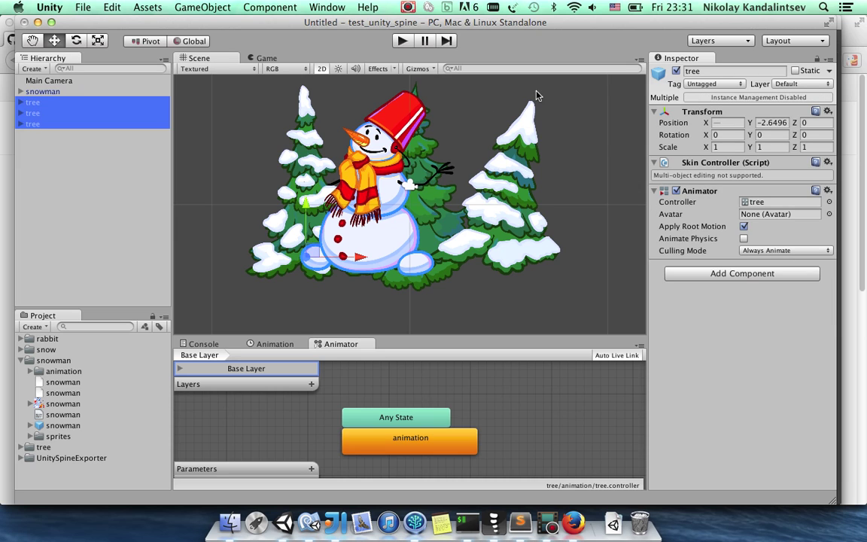
{"action": "left_click", "coordinate": [677, 70]}
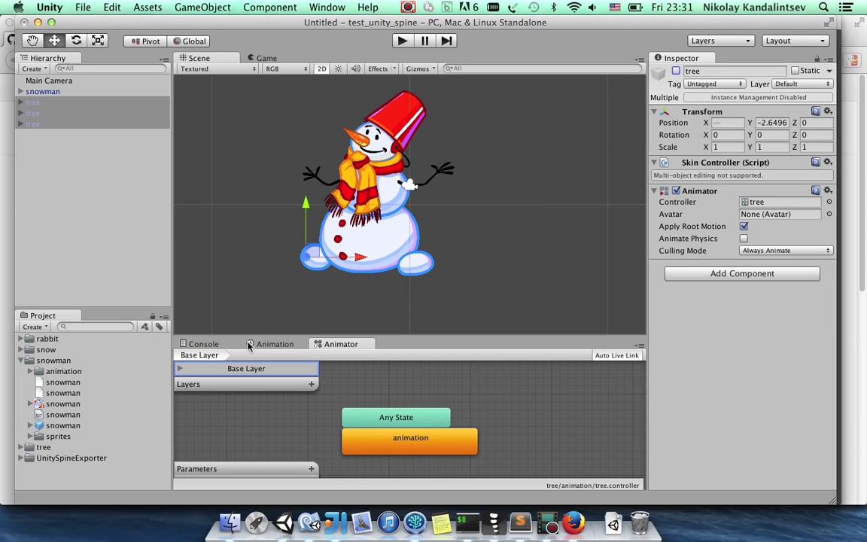
Preview the snowman's idle2 clip in the Animation window.
{"action": "left_click", "coordinate": [275, 345]}
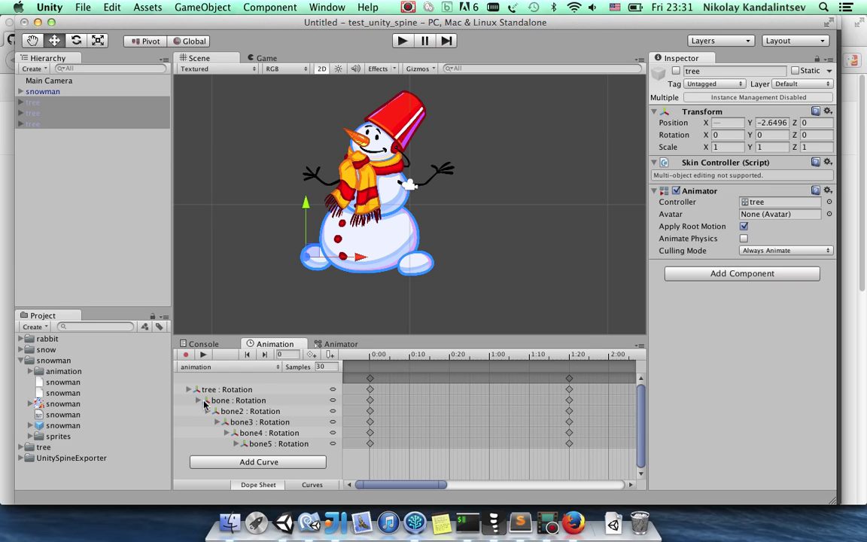
{"action": "left_click", "coordinate": [41, 92]}
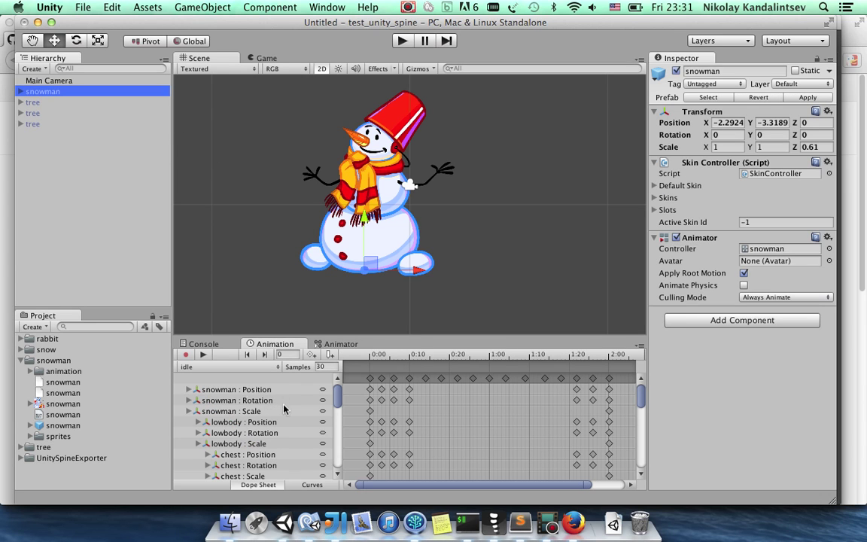
{"action": "left_click", "coordinate": [238, 366]}
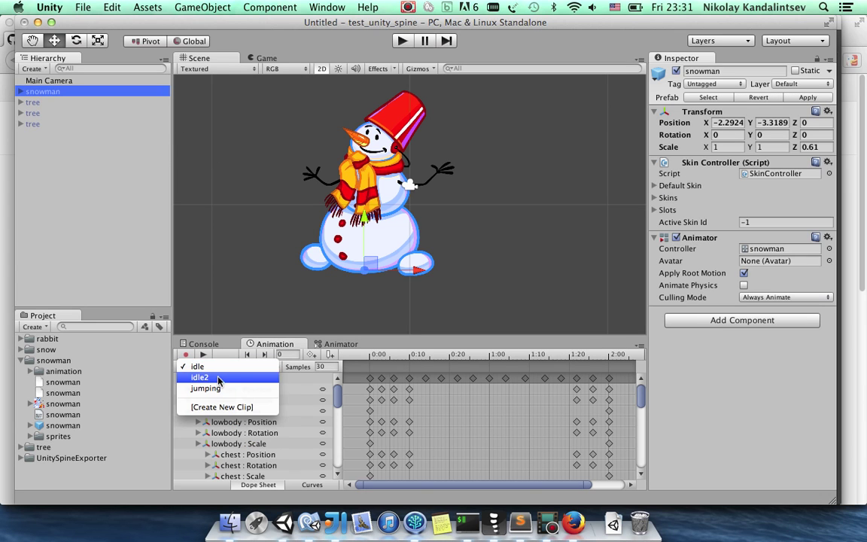
{"action": "left_click", "coordinate": [218, 377]}
{"action": "left_click", "coordinate": [202, 355]}
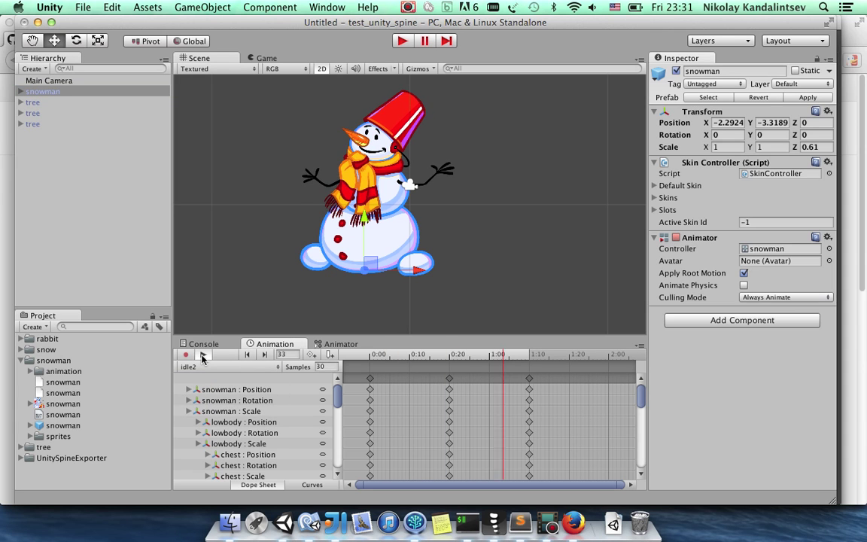
{"action": "left_click", "coordinate": [203, 354]}
Preview the snowman's jumping clip as well.
{"action": "left_click", "coordinate": [218, 366]}
{"action": "left_click", "coordinate": [218, 378]}
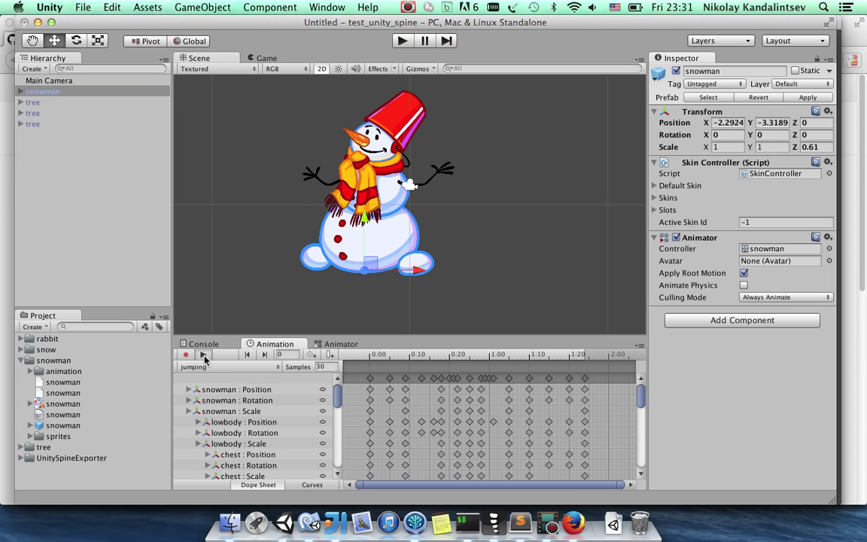
{"action": "left_click", "coordinate": [202, 354]}
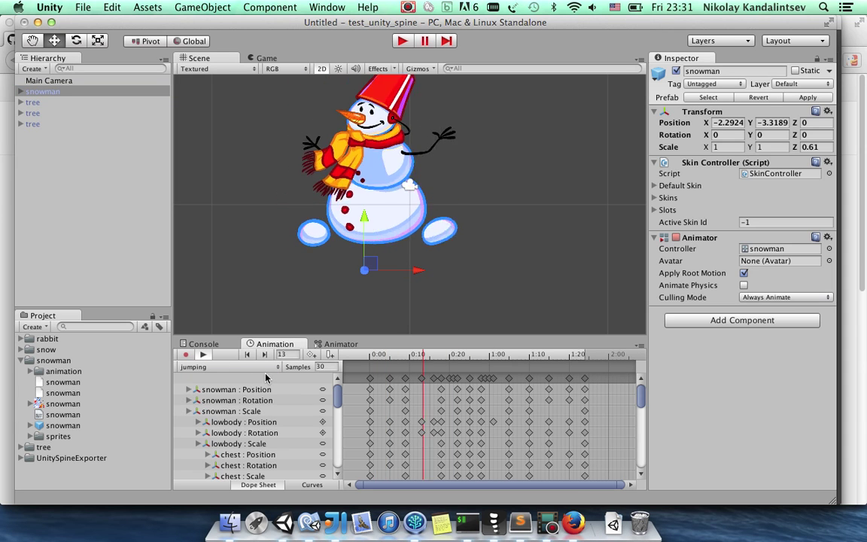
{"action": "left_click", "coordinate": [204, 355]}
Make idle2 the default Animator state and enable Loop Time on its clip.
{"action": "left_click", "coordinate": [339, 345]}
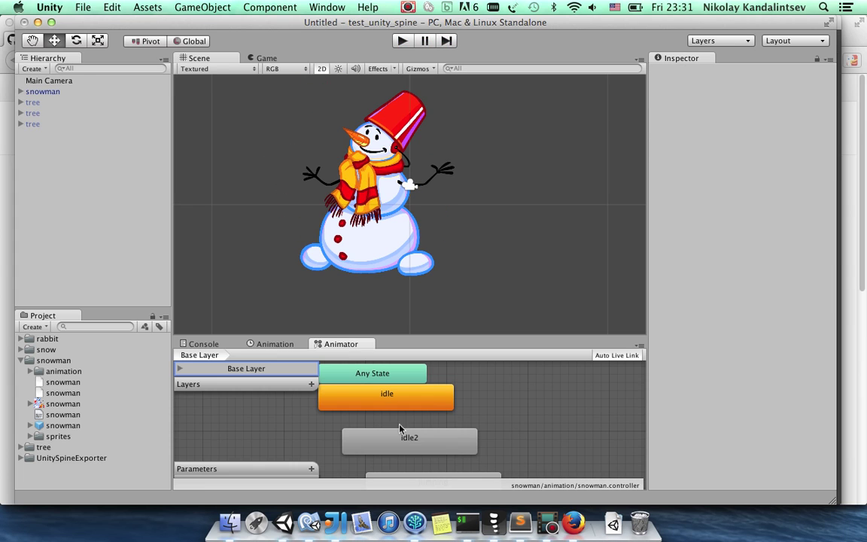
{"action": "left_click", "coordinate": [422, 444]}
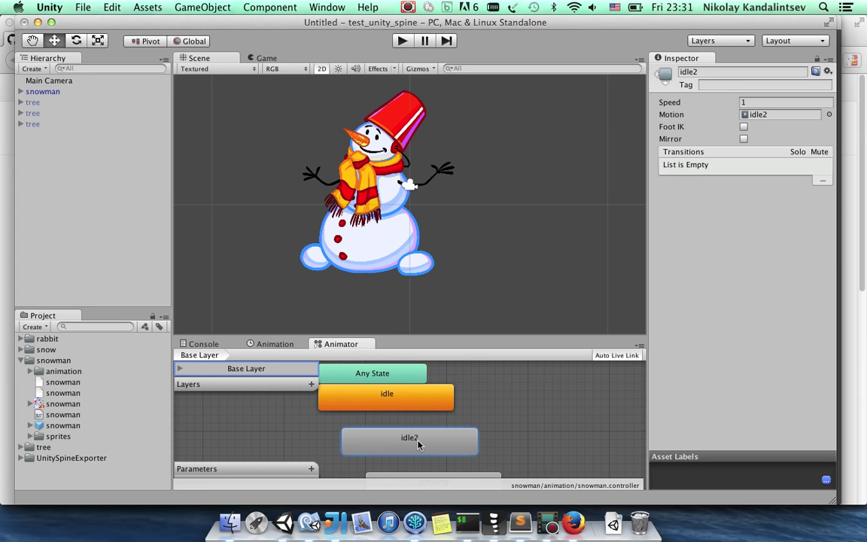
{"action": "right_click", "coordinate": [419, 445]}
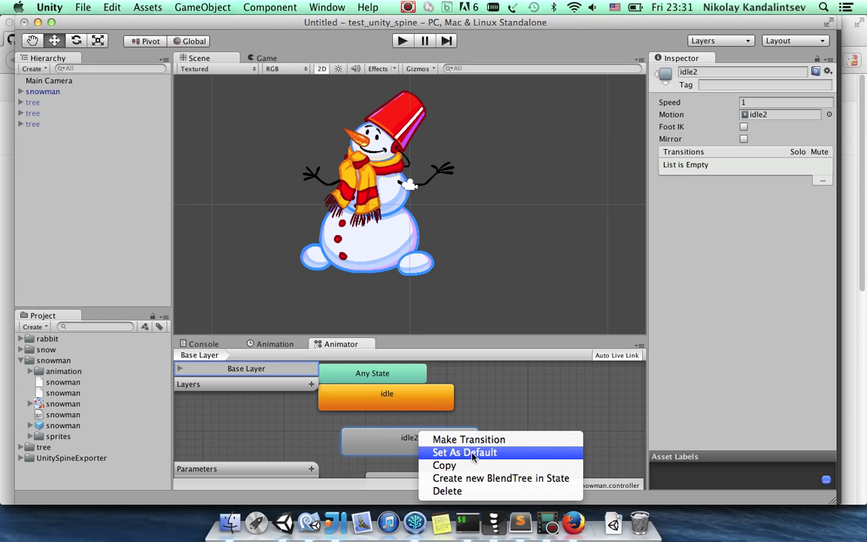
{"action": "left_click", "coordinate": [473, 452]}
{"action": "double_click", "coordinate": [441, 445]}
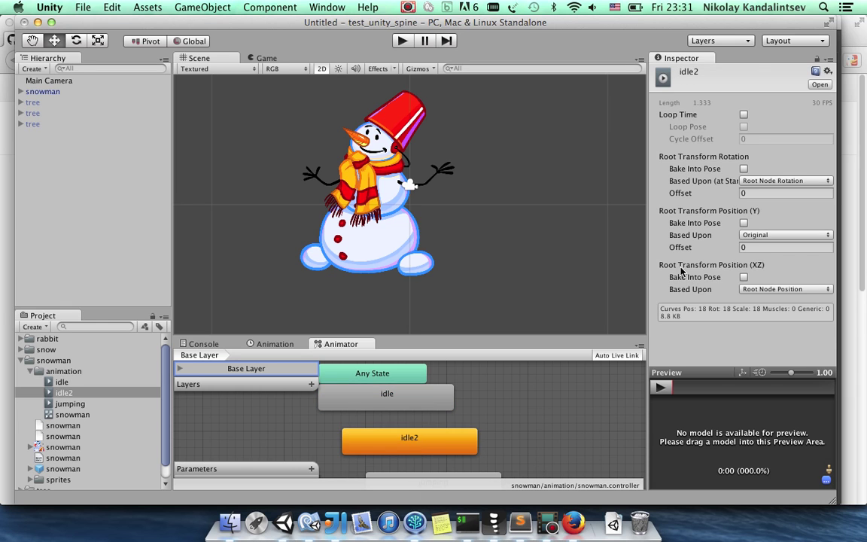
{"action": "left_click", "coordinate": [743, 116]}
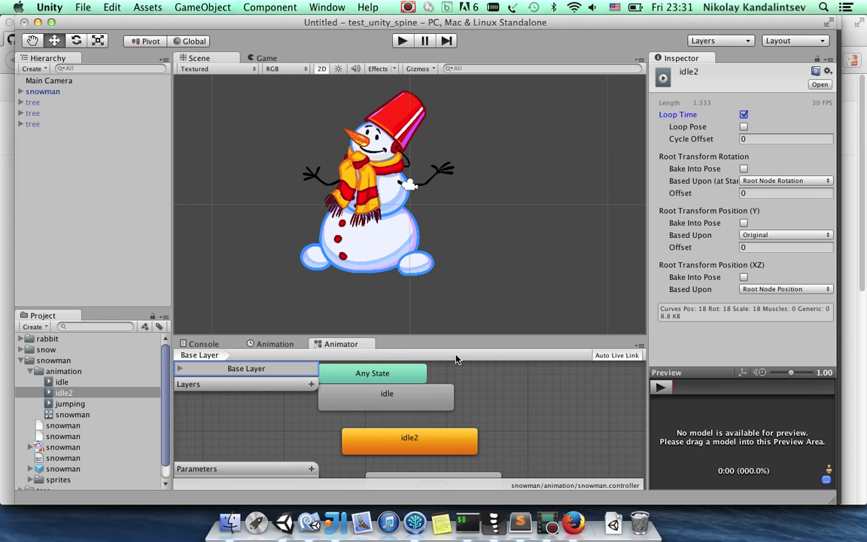
Enter Play mode to watch the snowman's looping idle2 animation.
{"action": "left_click", "coordinate": [402, 42]}
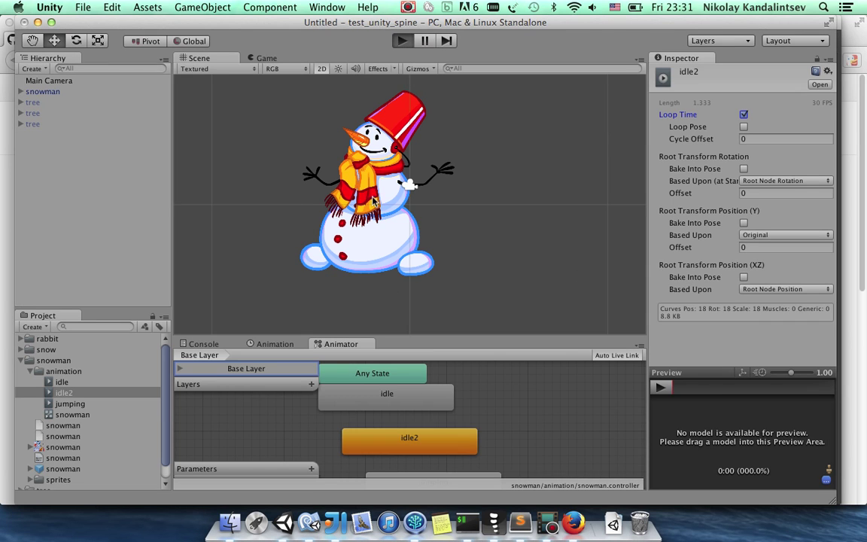